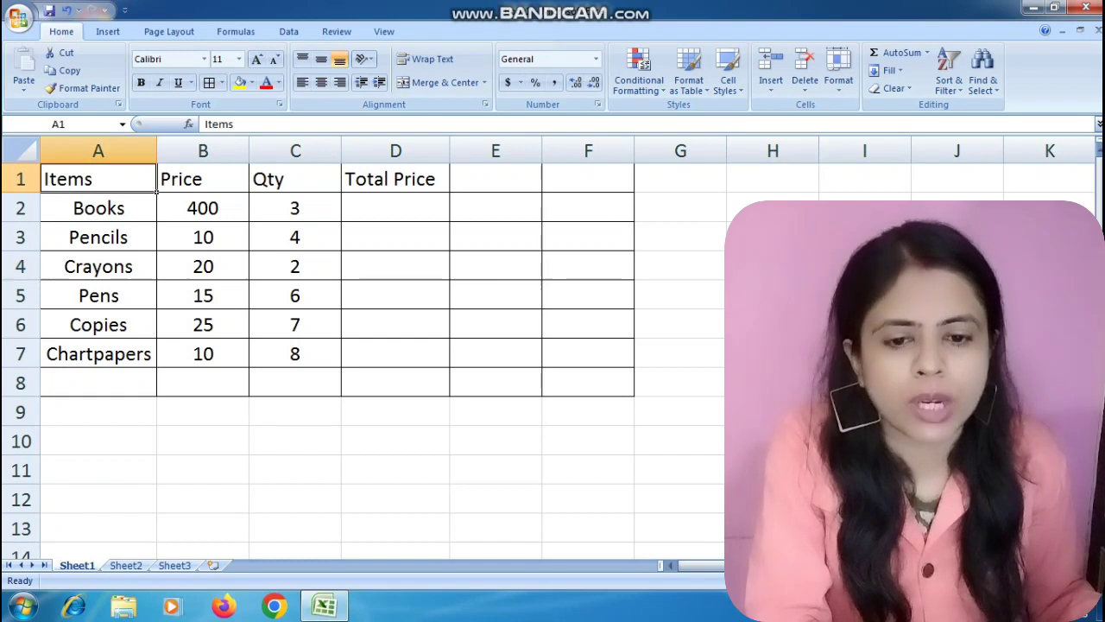
# Review the item names, unit prices and quantities in the table, along with the Total Price cell for Books.
pyautogui.moveTo(98, 238); pyautogui.dragTo(99, 383)
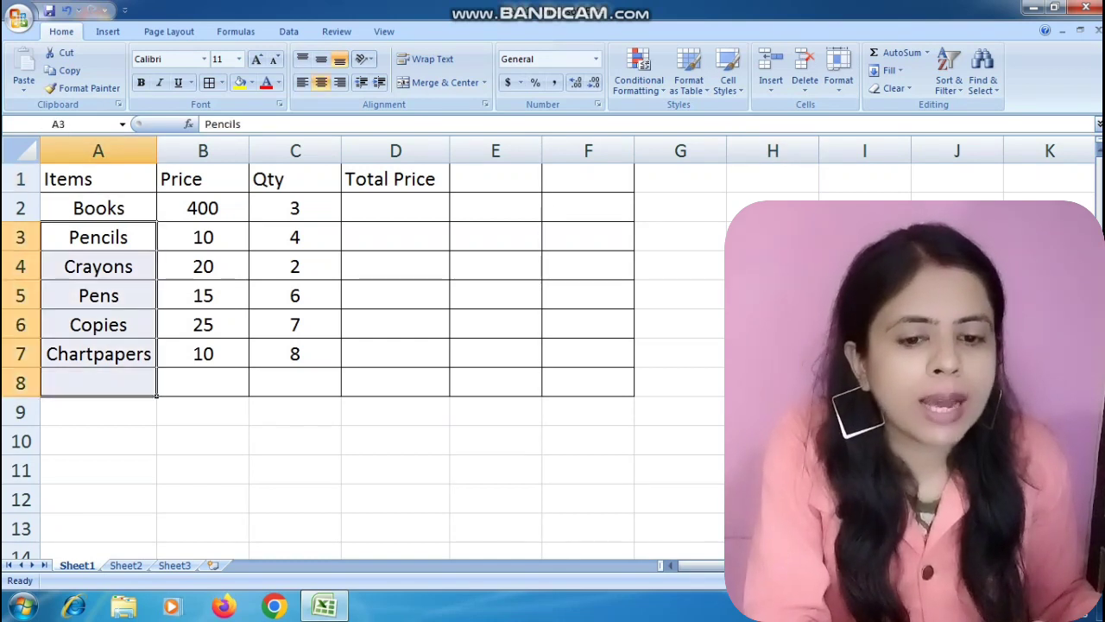
pyautogui.click(203, 208)
pyautogui.click(203, 354)
pyautogui.moveTo(295, 179); pyautogui.dragTo(296, 208)
pyautogui.click(295, 296)
pyautogui.click(295, 354)
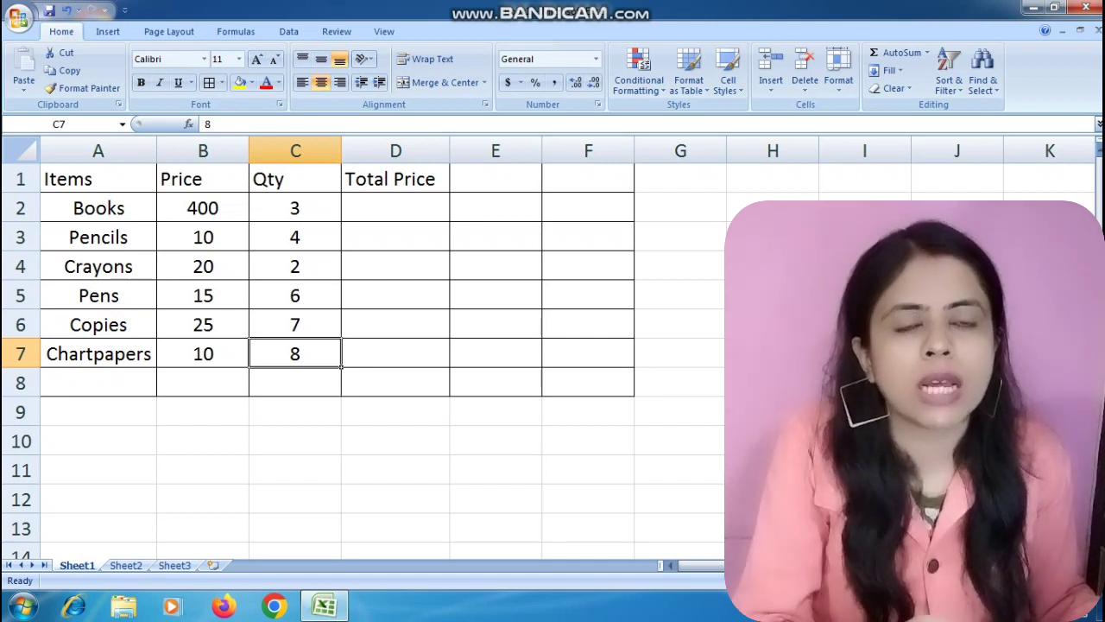
pyautogui.click(395, 208)
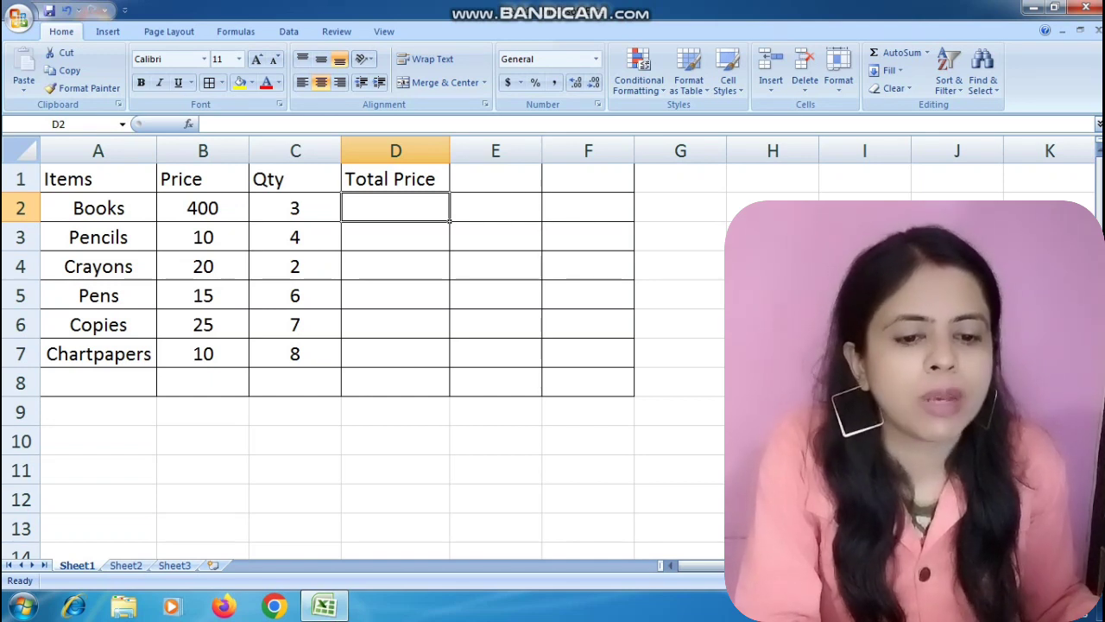
pyautogui.click(203, 209)
pyautogui.click(295, 208)
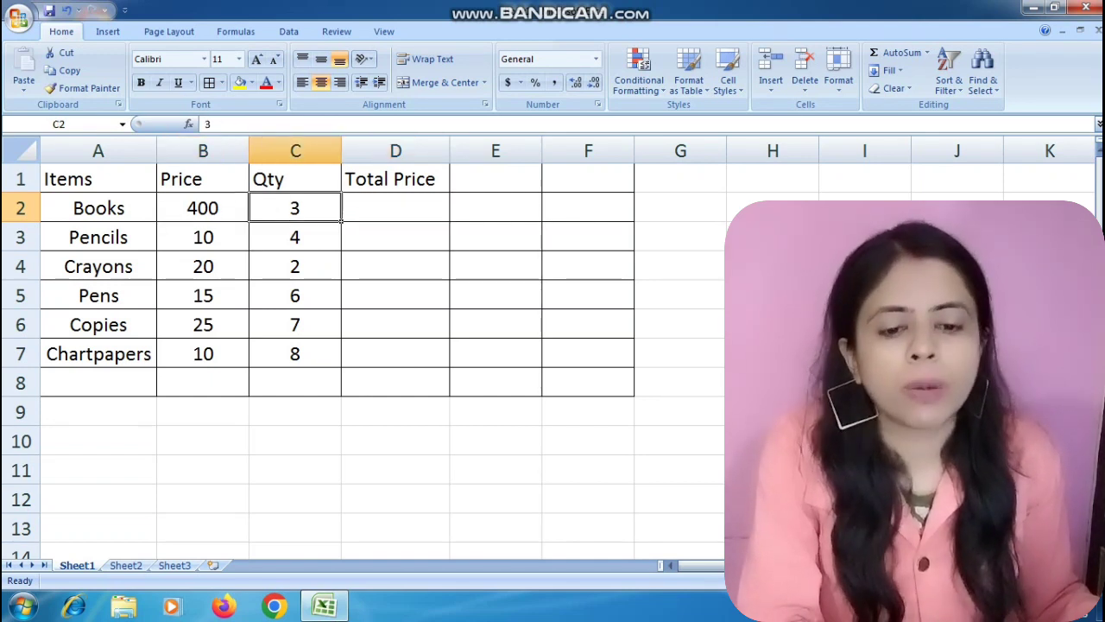
pyautogui.click(395, 208)
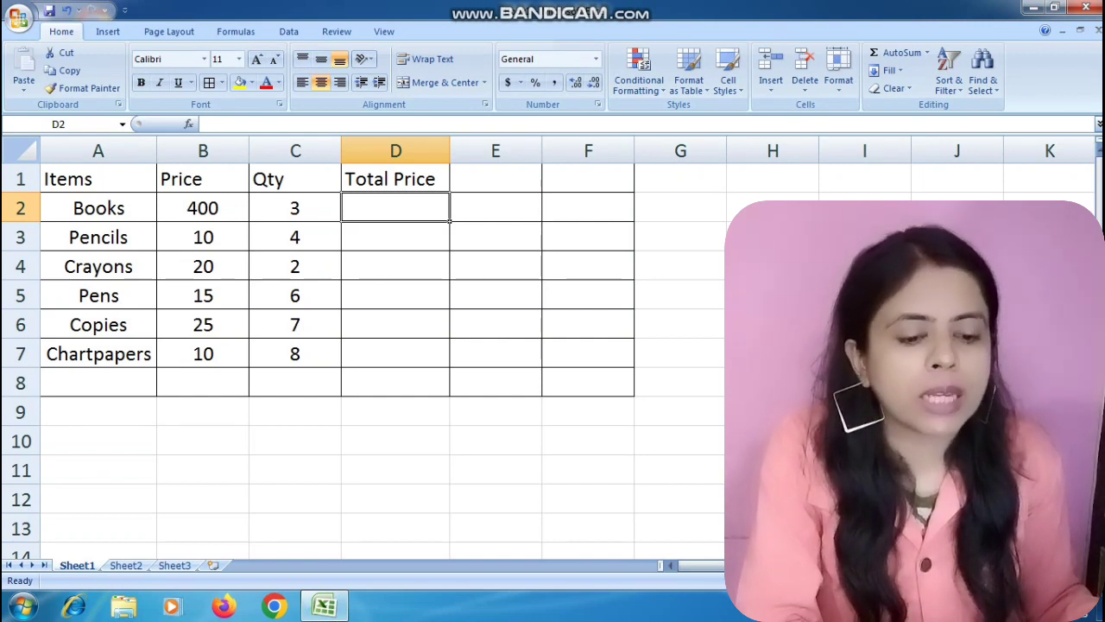
pyautogui.click(99, 208)
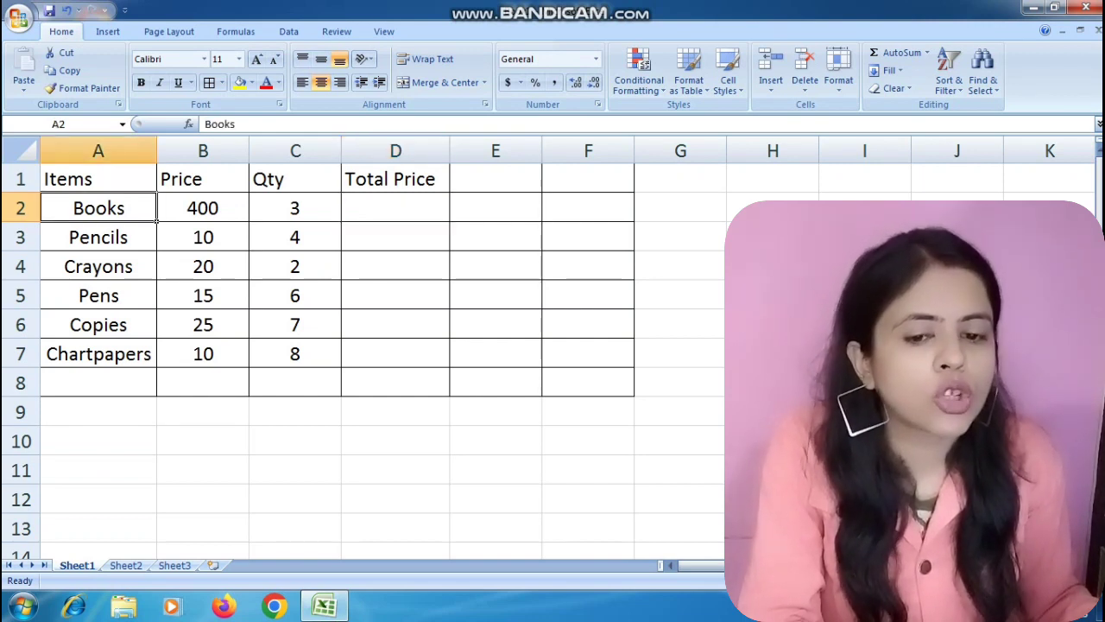
pyautogui.click(203, 208)
pyautogui.click(296, 208)
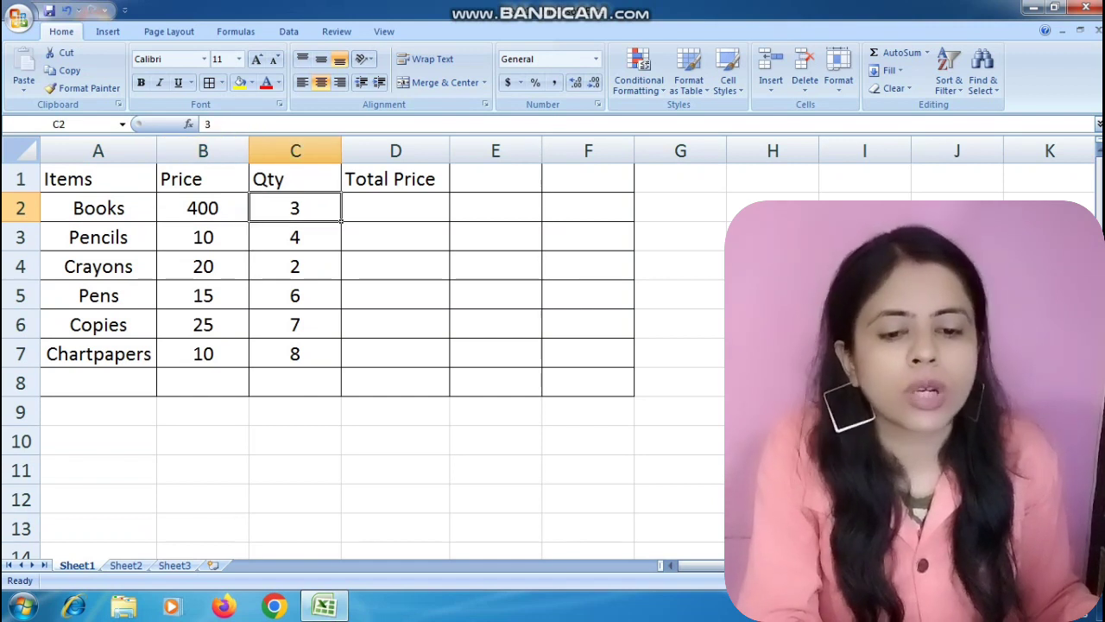
pyautogui.click(396, 209)
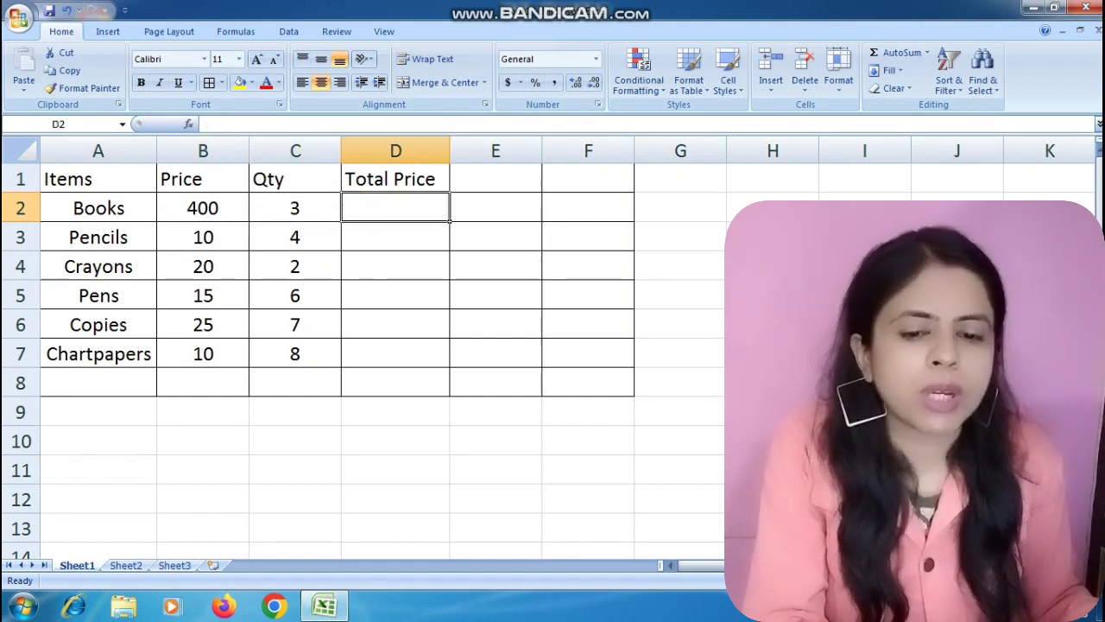
pyautogui.write('=')
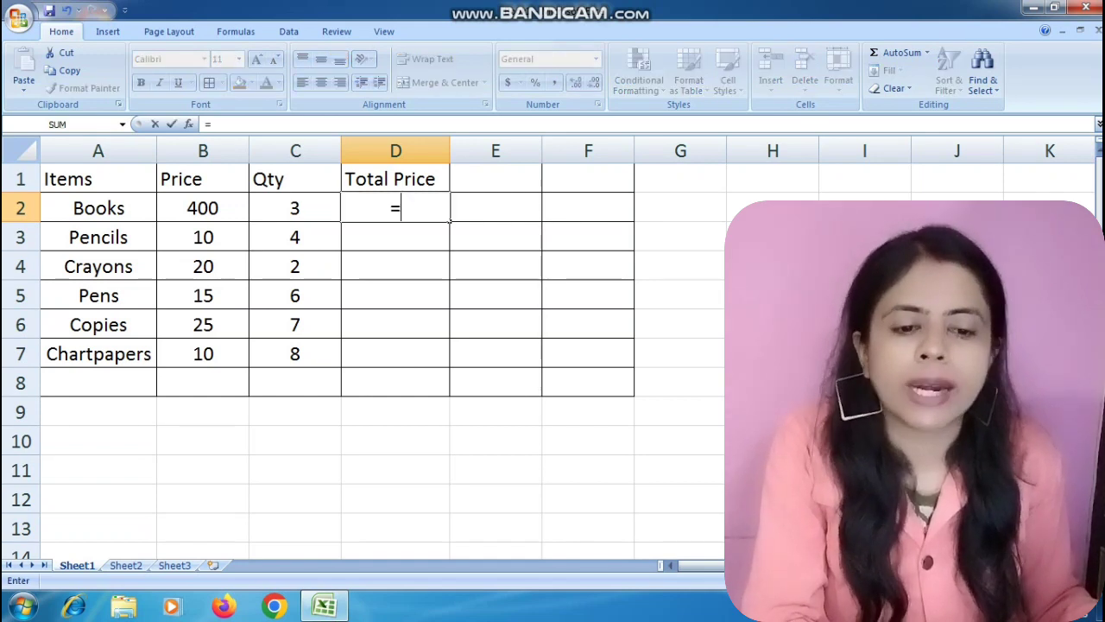
pyautogui.write('b')
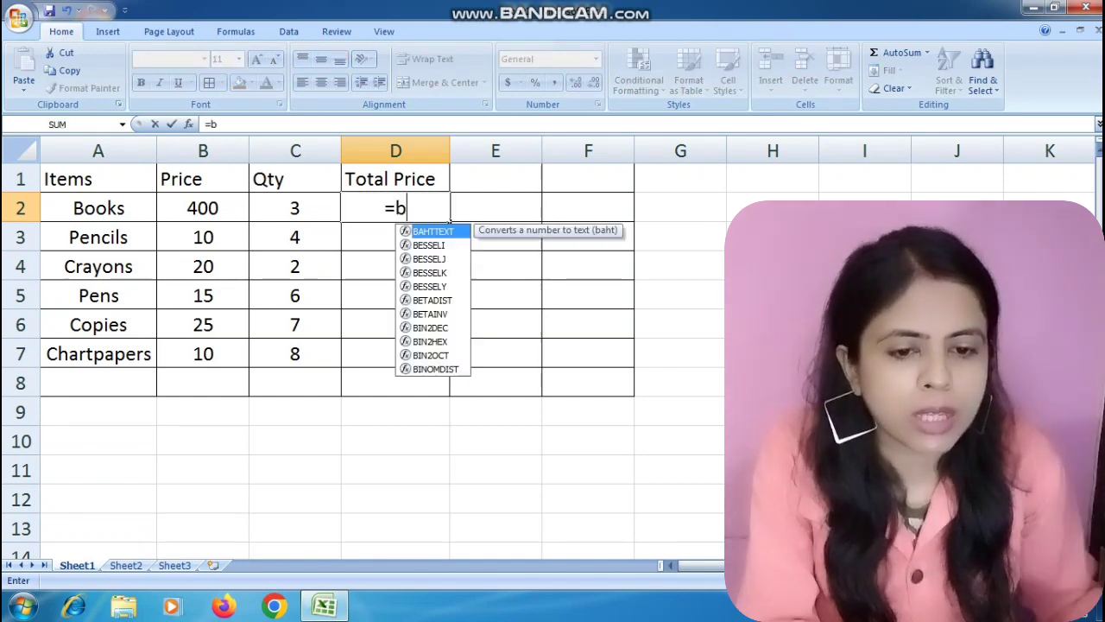
pyautogui.click(202, 208)
# Calculate the total price for Books by entering the formula =B2*C2 in cell D2.
pyautogui.click(395, 209)
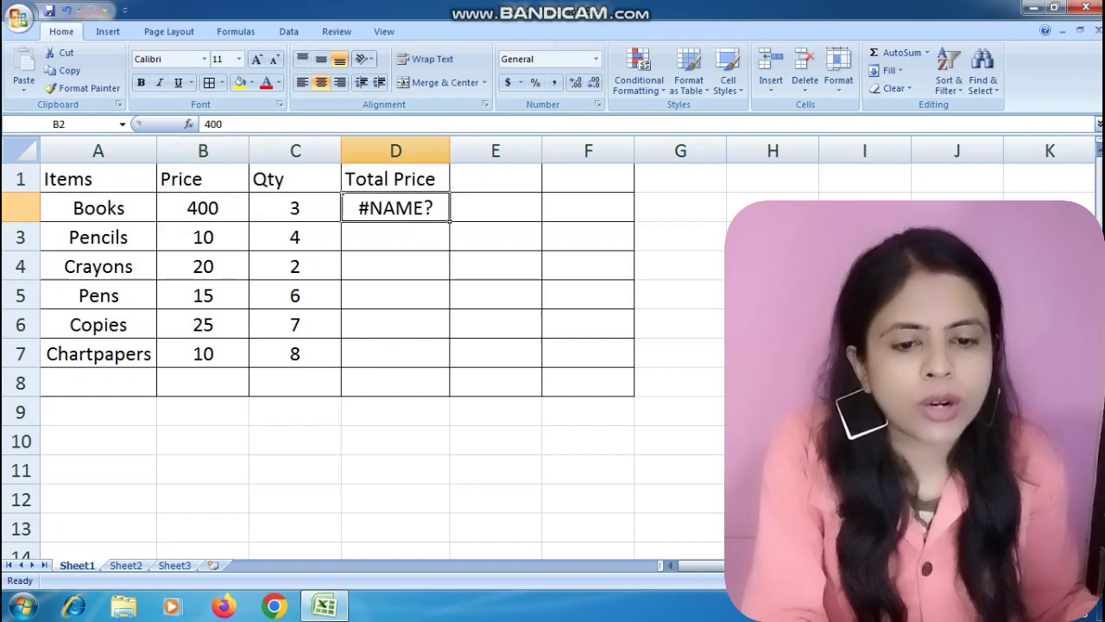
pyautogui.write('=b2')
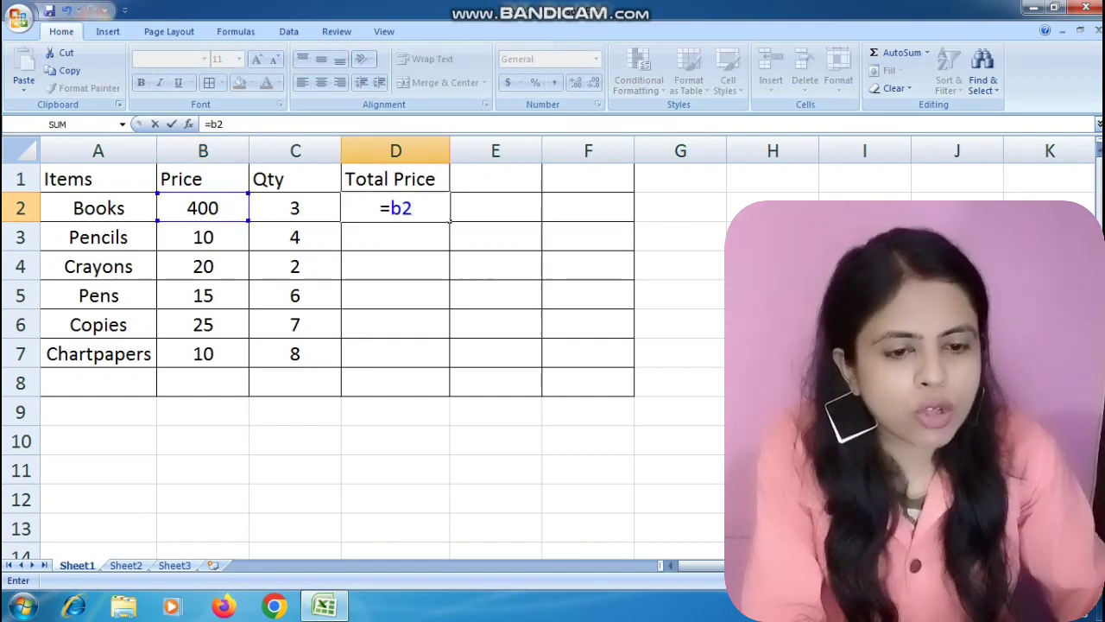
pyautogui.write('*')
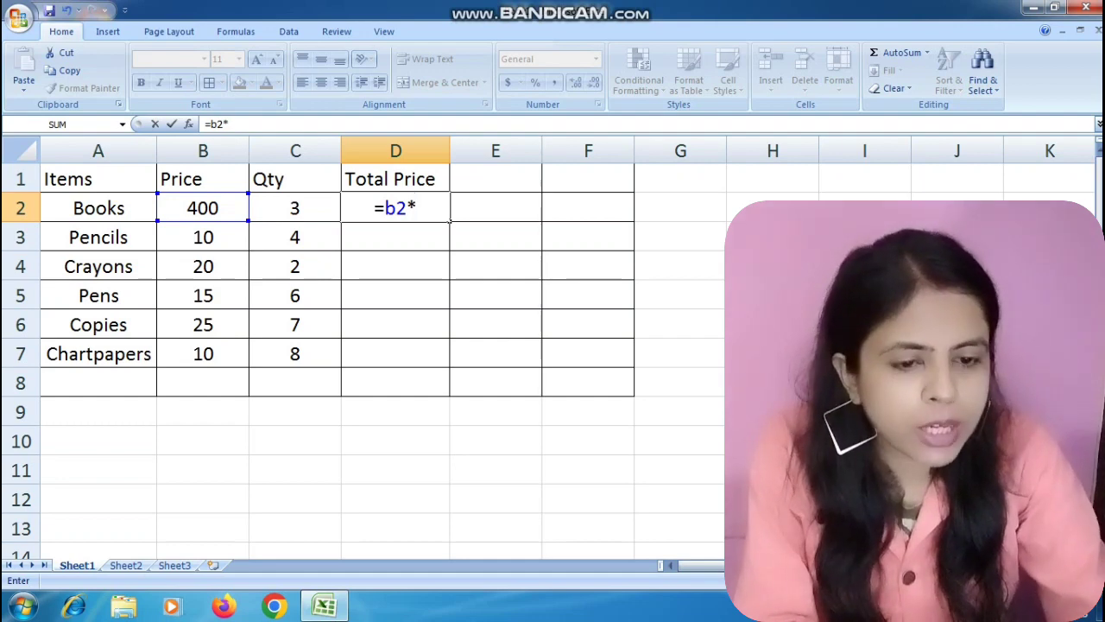
pyautogui.write('c2')
pyautogui.hotkey('ctrl', 'Return')
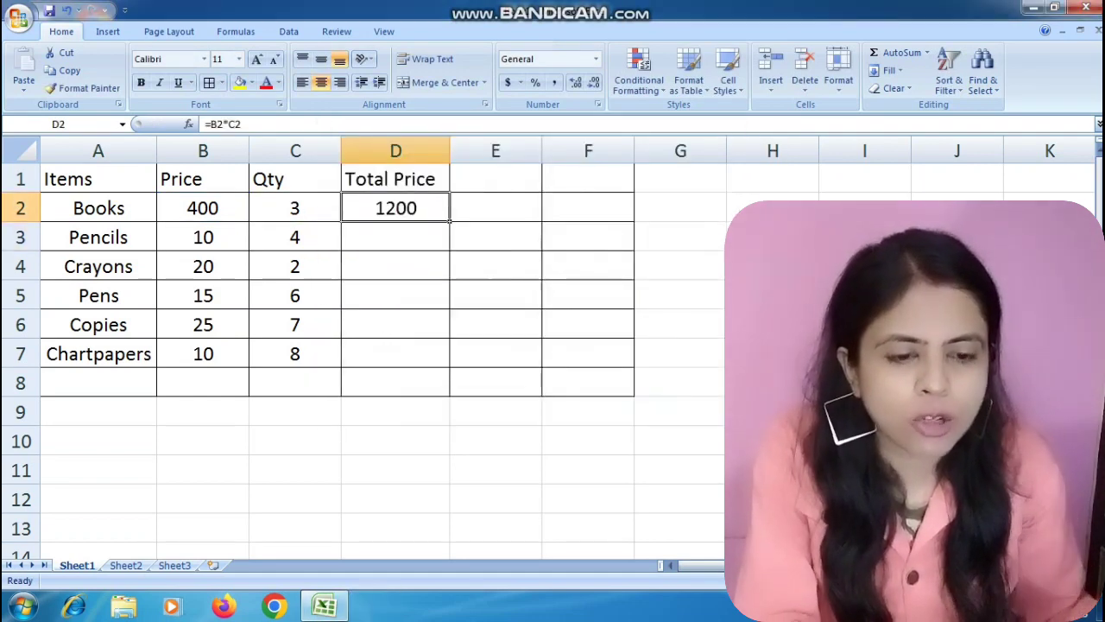
# Examine the formula in D2 and the price and quantity cells of Pencils and Crayons.
pyautogui.press('F2')
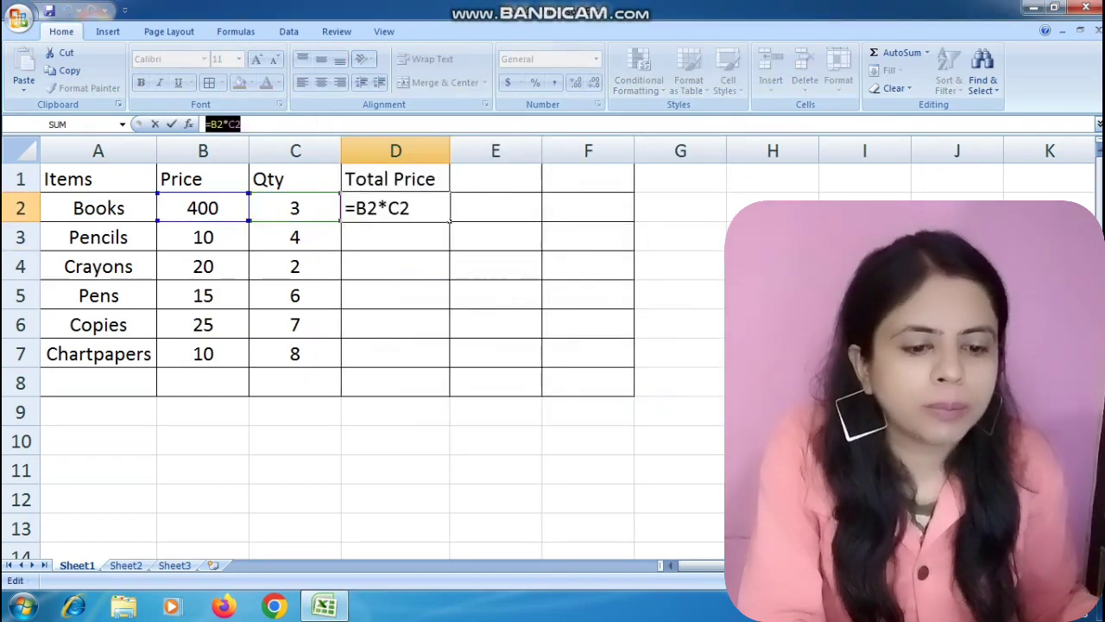
pyautogui.click(429, 208)
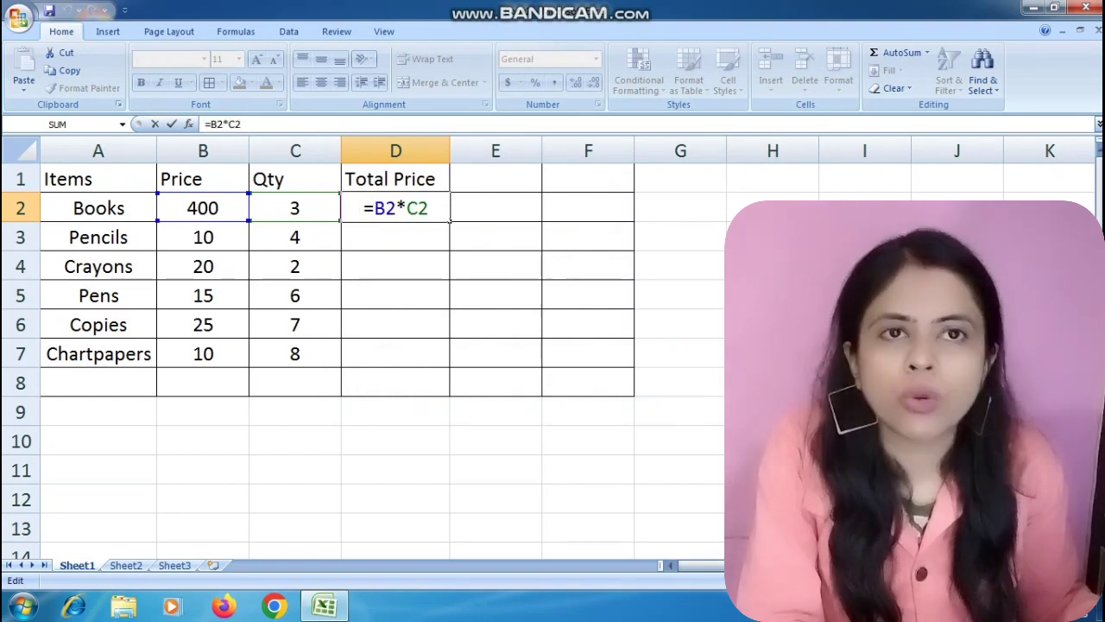
pyautogui.press('Return')
pyautogui.press('Up')
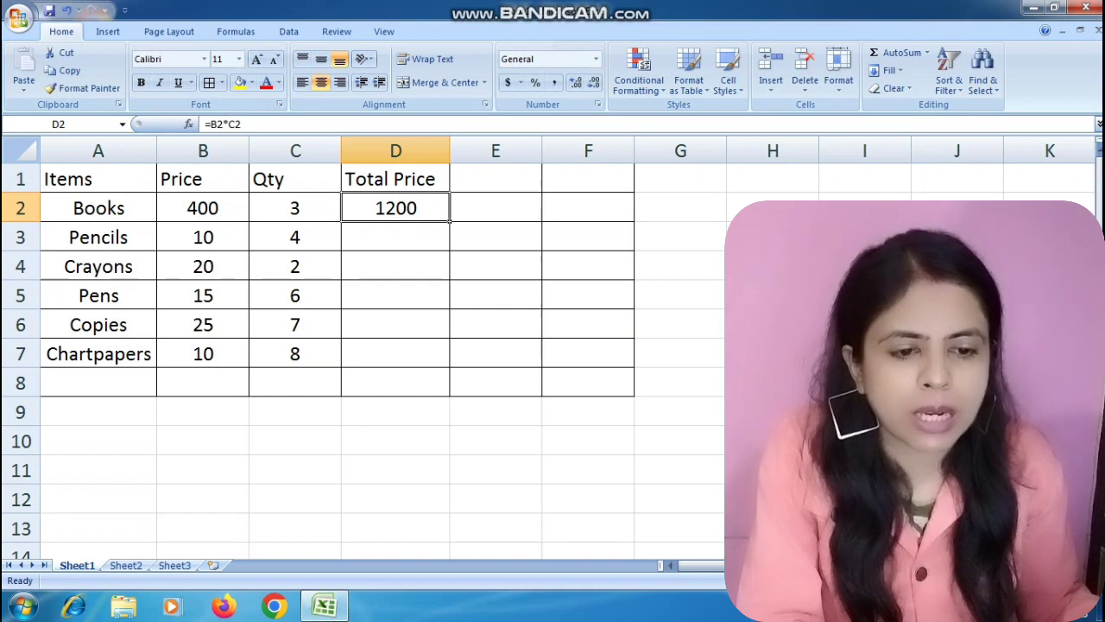
pyautogui.click(203, 238)
pyautogui.click(295, 237)
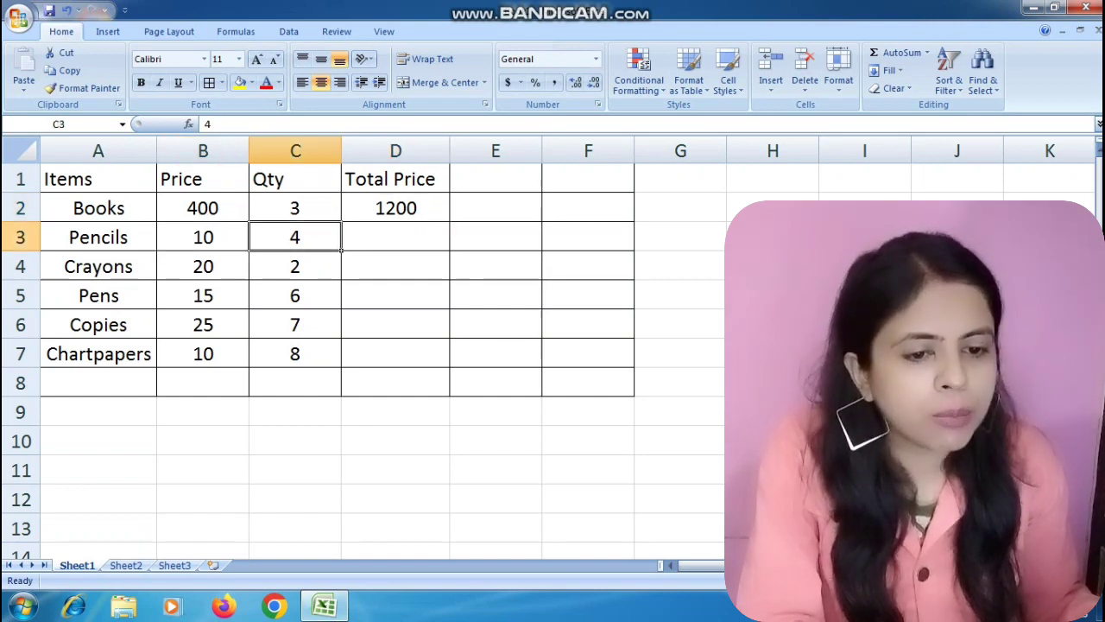
pyautogui.click(203, 267)
pyautogui.click(296, 267)
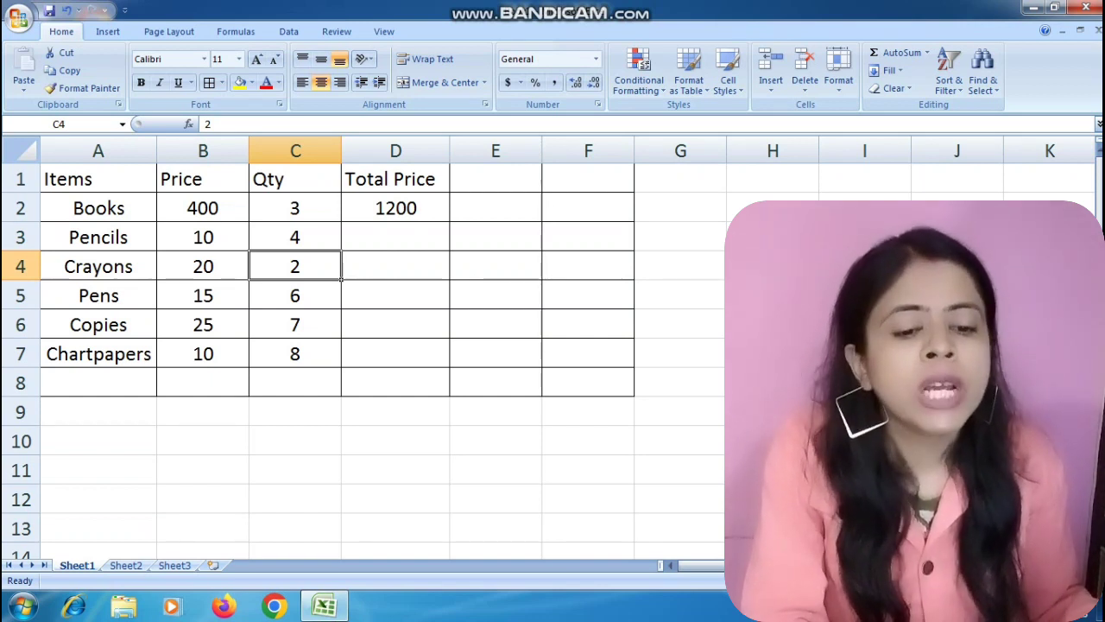
# Fill the Total Price formula from D2 down to D7 and check the copied formula in the Pencils row.
pyautogui.click(396, 208)
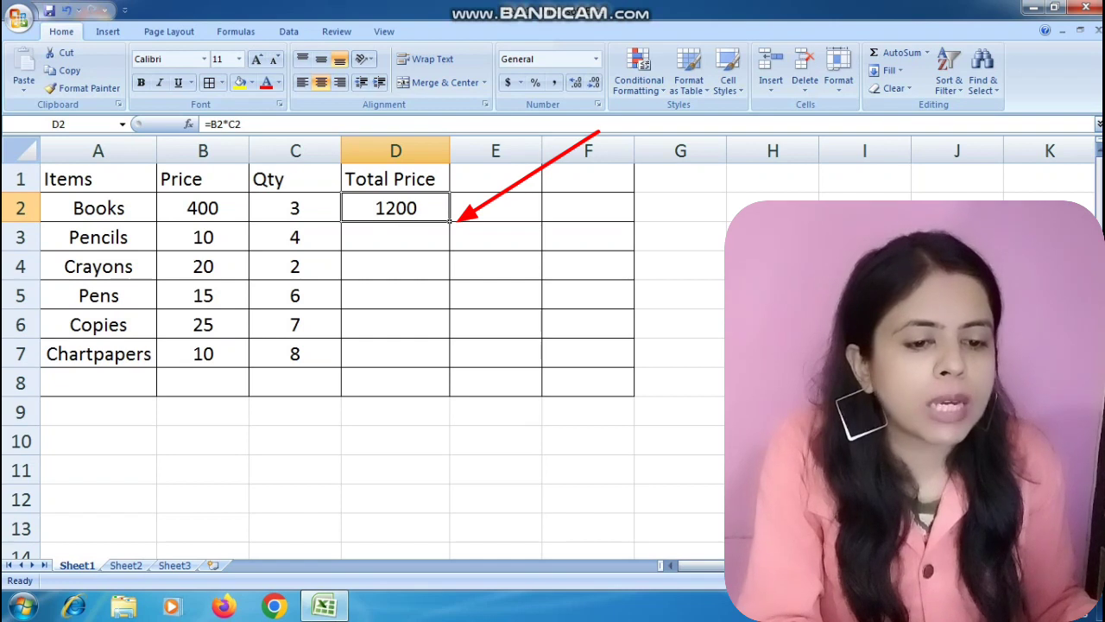
pyautogui.moveTo(450, 221); pyautogui.dragTo(450, 367)
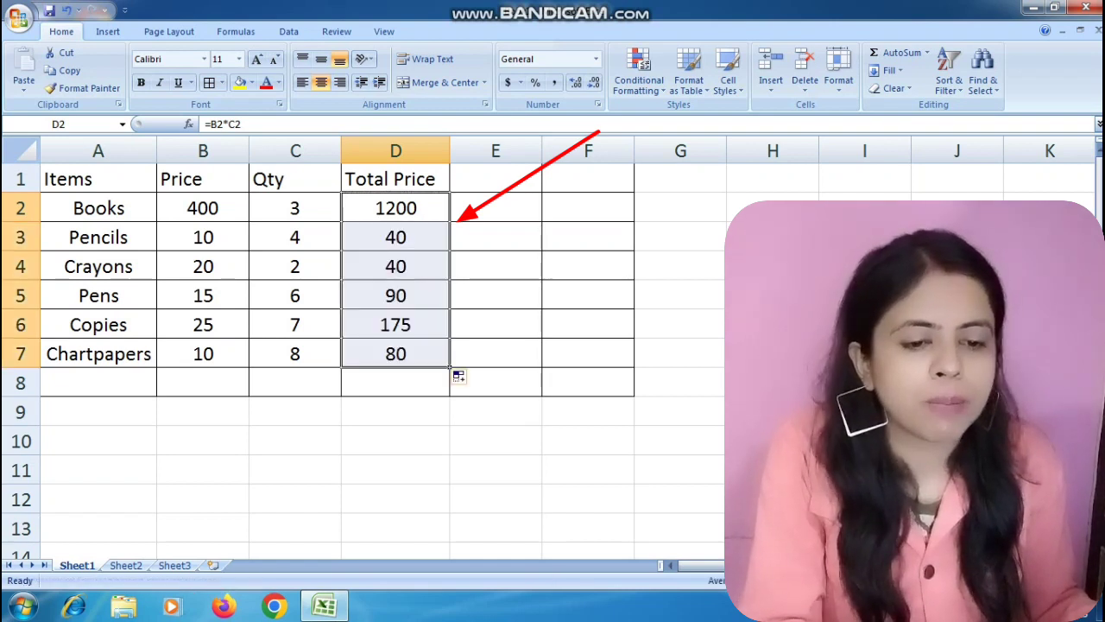
pyautogui.click(395, 238)
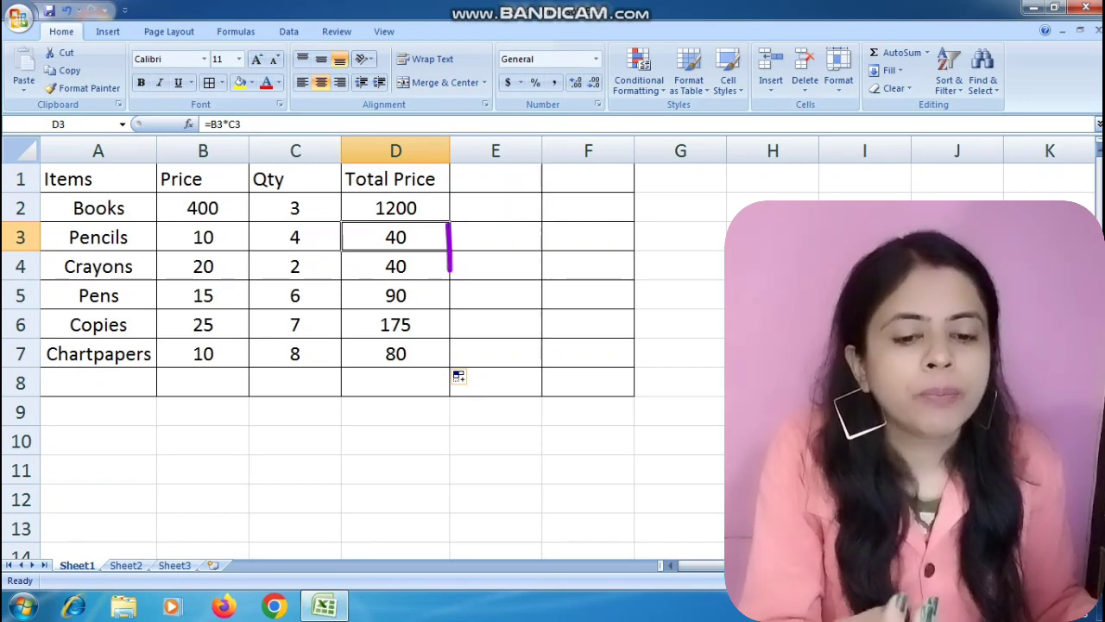
pyautogui.click(203, 238)
pyautogui.click(396, 238)
# Enter the label "Total Bill" in cell A8 below the item names.
pyautogui.click(99, 383)
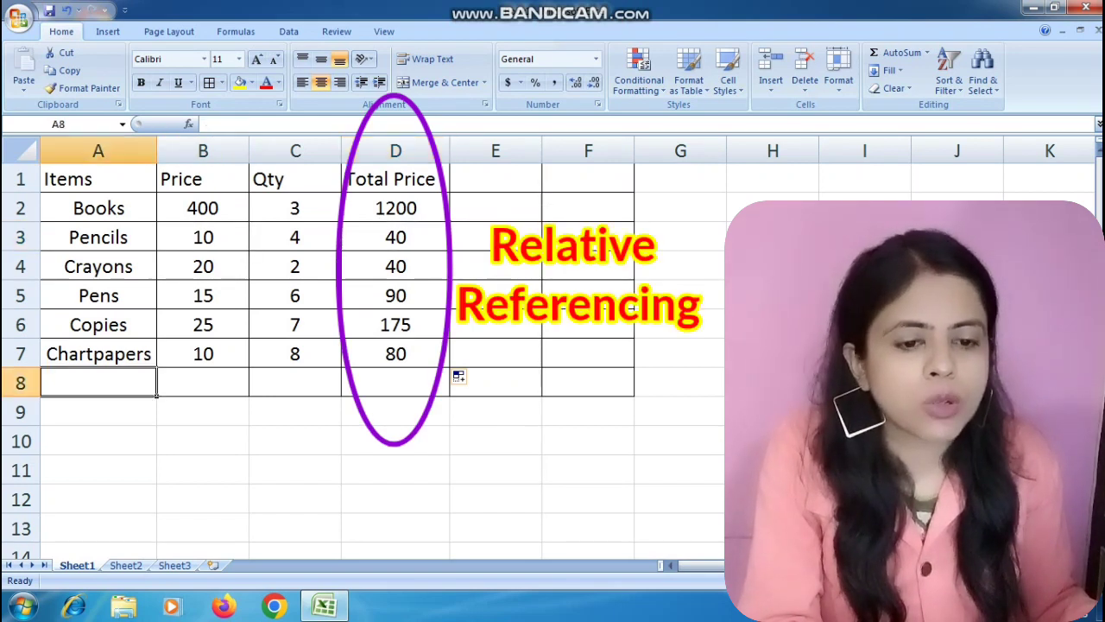
pyautogui.write('Total')
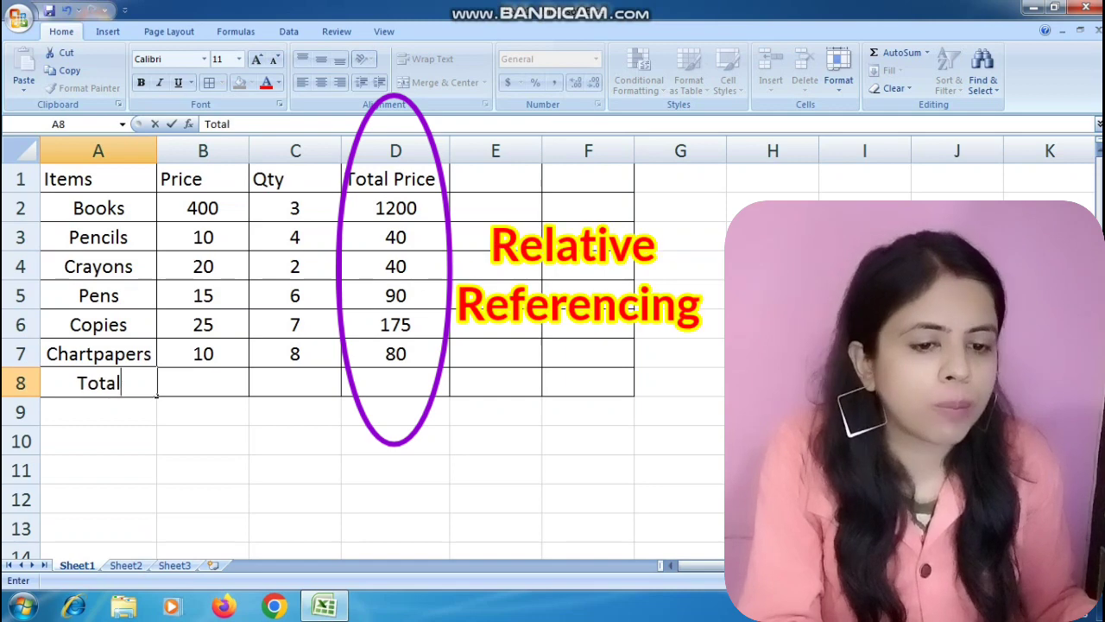
pyautogui.write(' Bill')
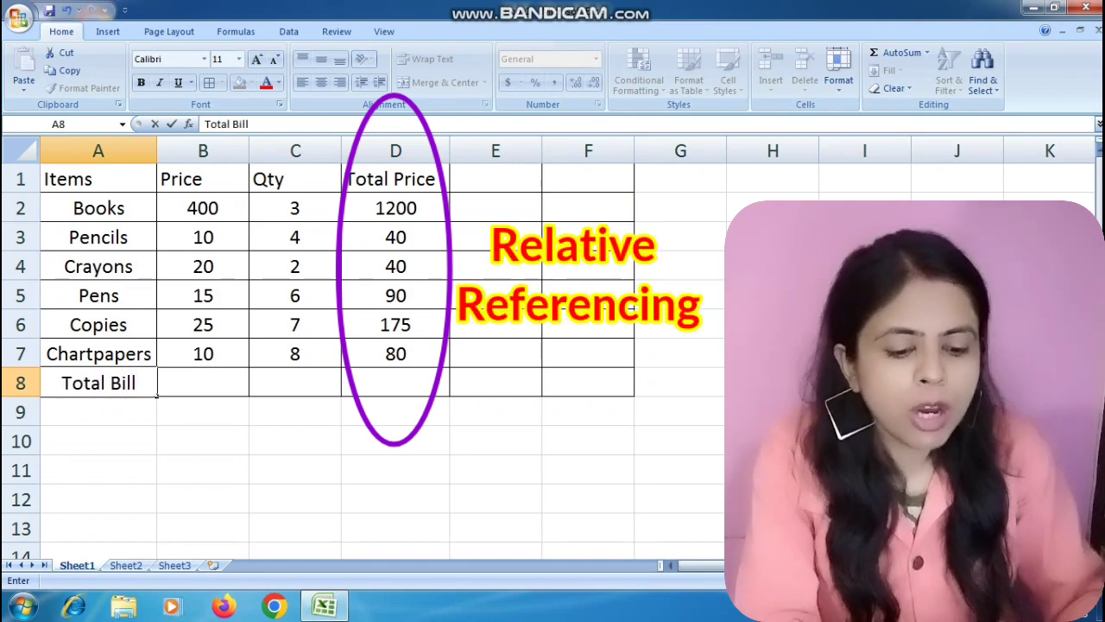
pyautogui.click(395, 354)
# Add up the total prices D2:D7 with the SUM function in cell D8 and format the result in bold red.
pyautogui.click(436, 386)
pyautogui.write('=')
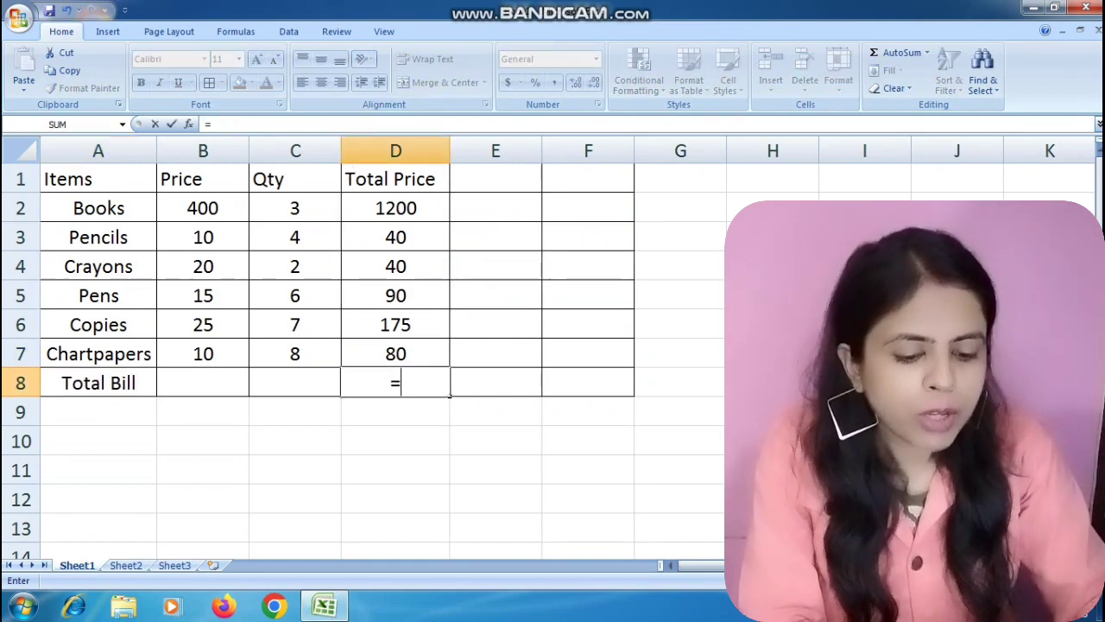
pyautogui.write('sum(')
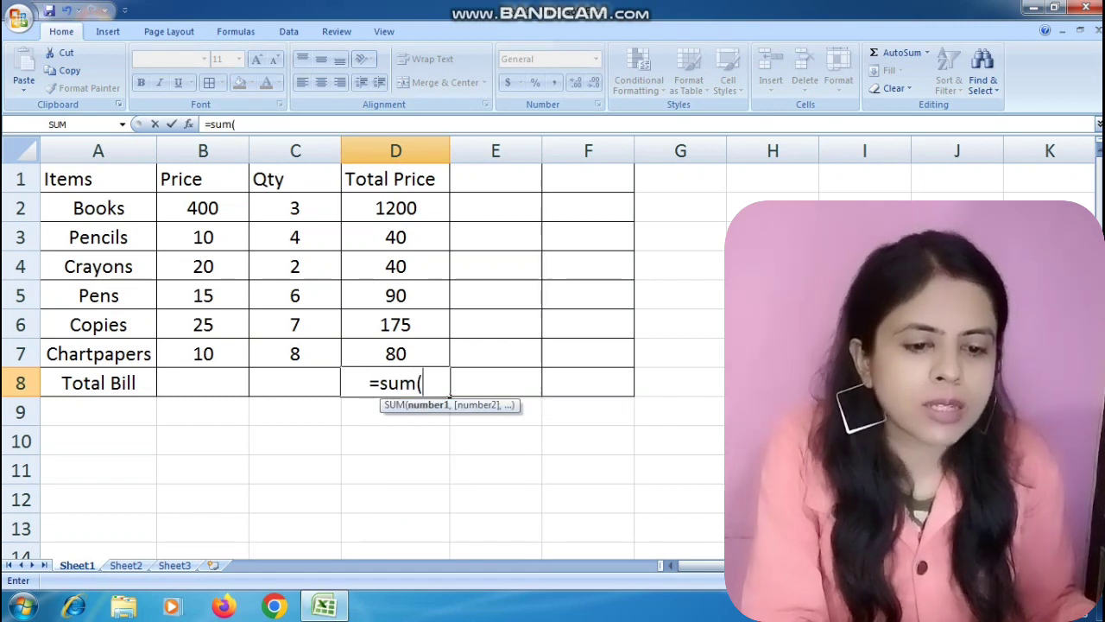
pyautogui.moveTo(397, 208); pyautogui.dragTo(403, 354)
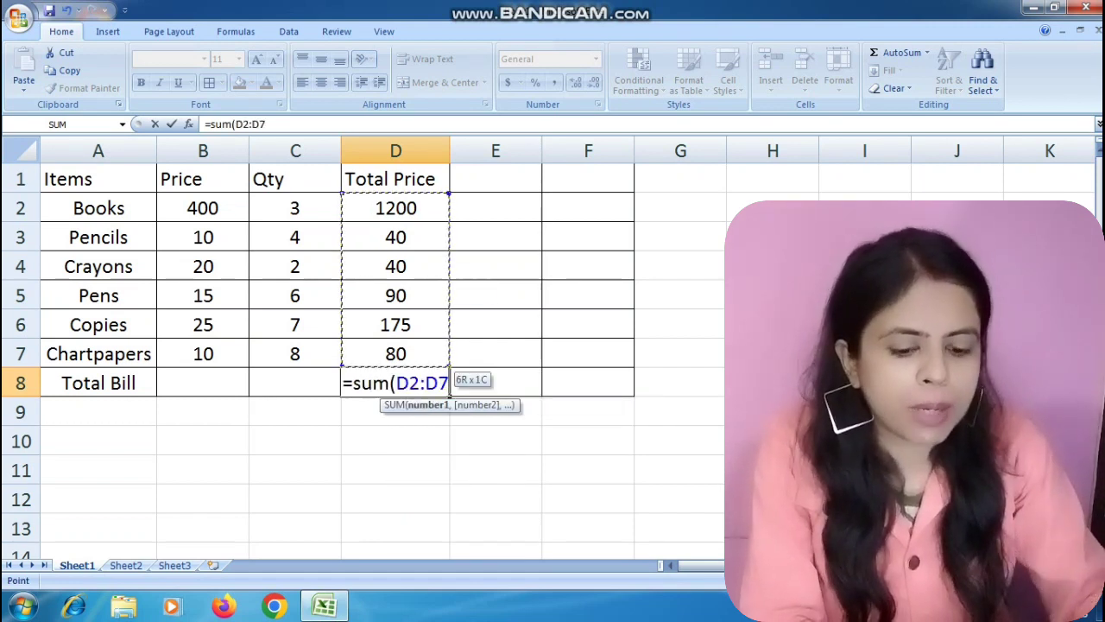
pyautogui.write(')')
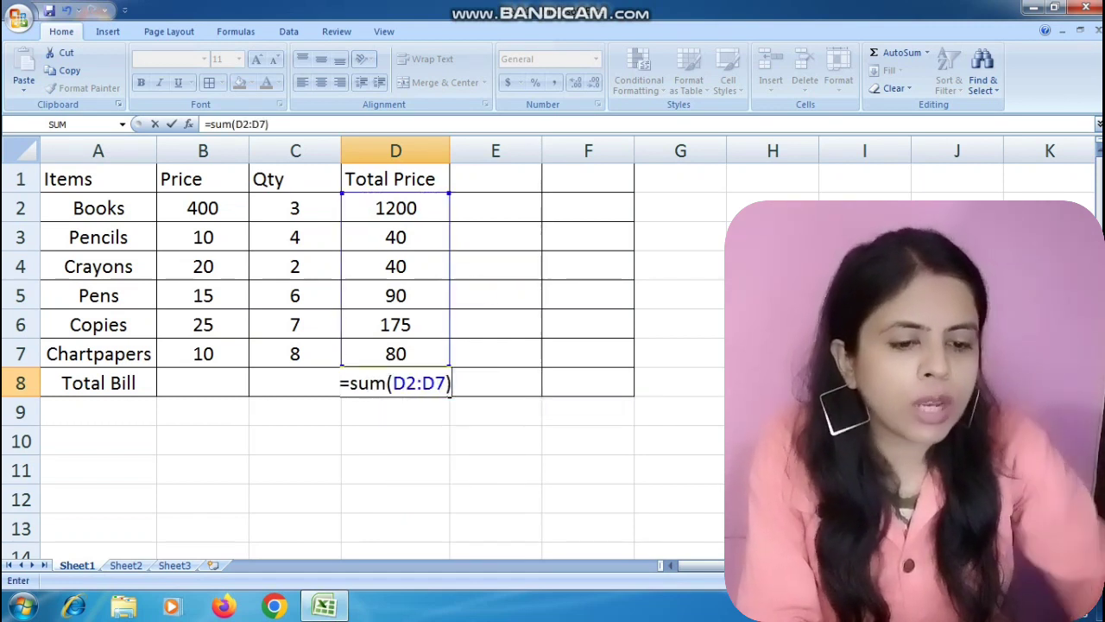
pyautogui.press('Return')
pyautogui.press('Up')
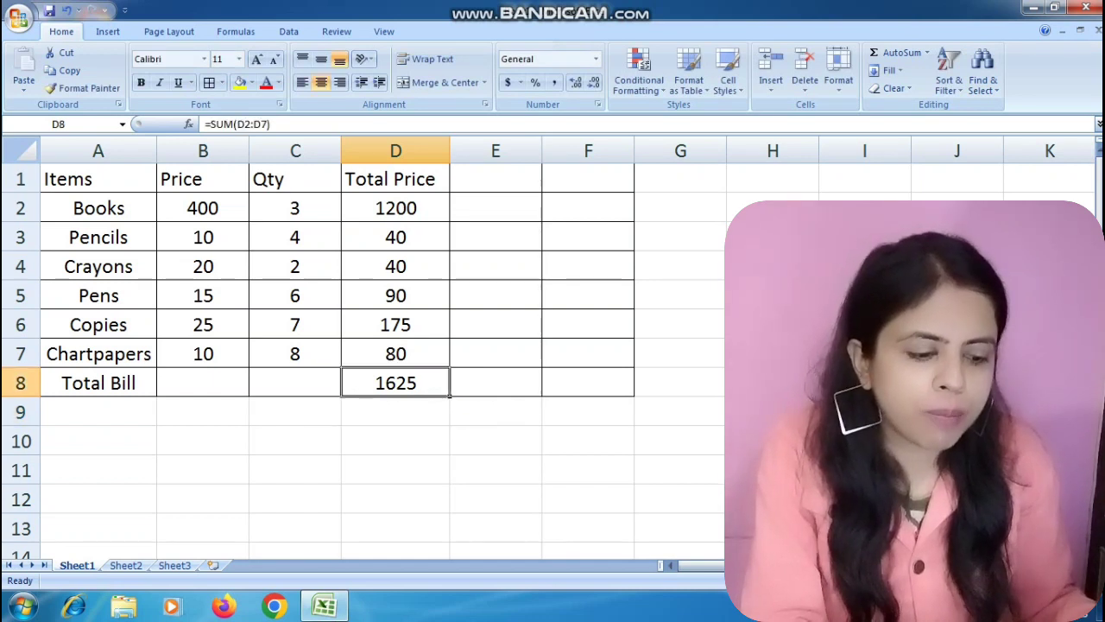
pyautogui.click(264, 82)
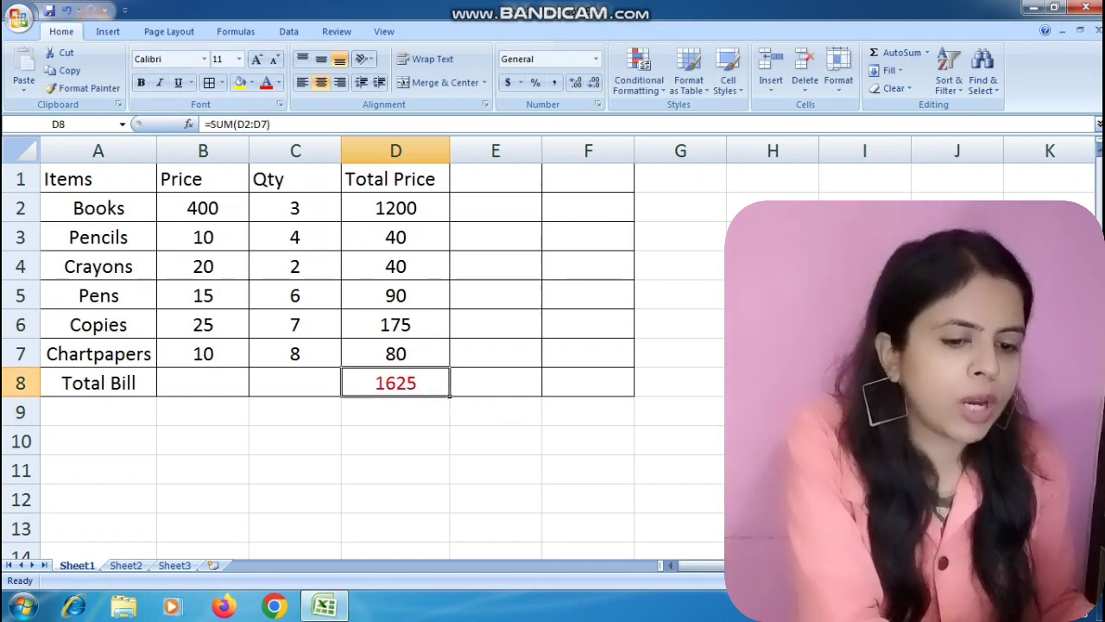
pyautogui.hotkey('ctrl', 'b')
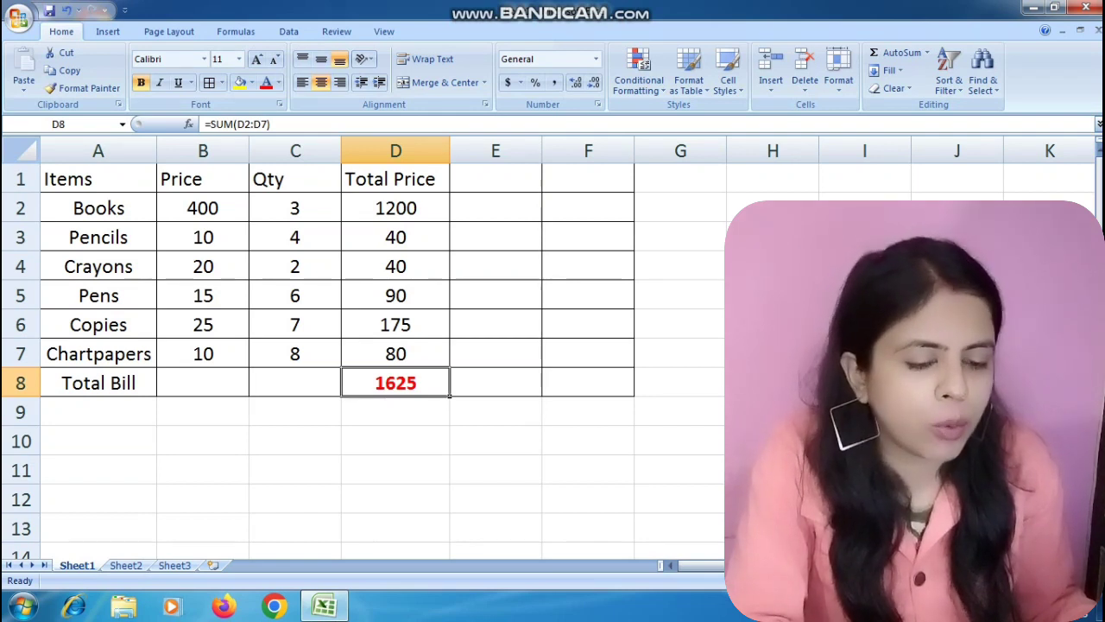
pyautogui.click(496, 179)
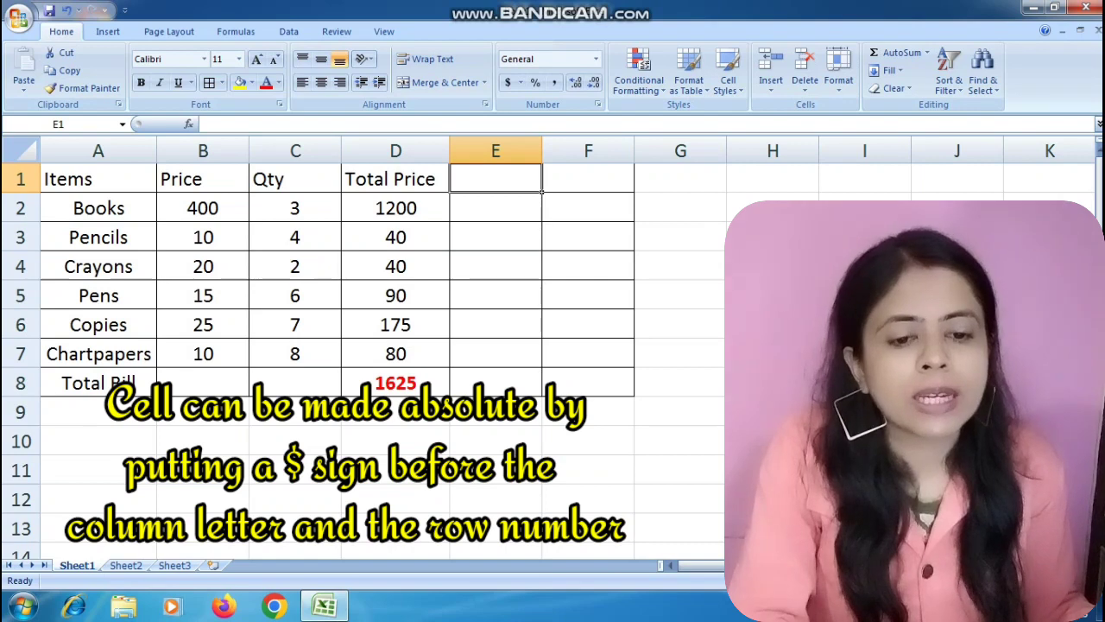
pyautogui.moveTo(203, 208); pyautogui.dragTo(203, 302)
pyautogui.moveTo(294, 208); pyautogui.dragTo(341, 339)
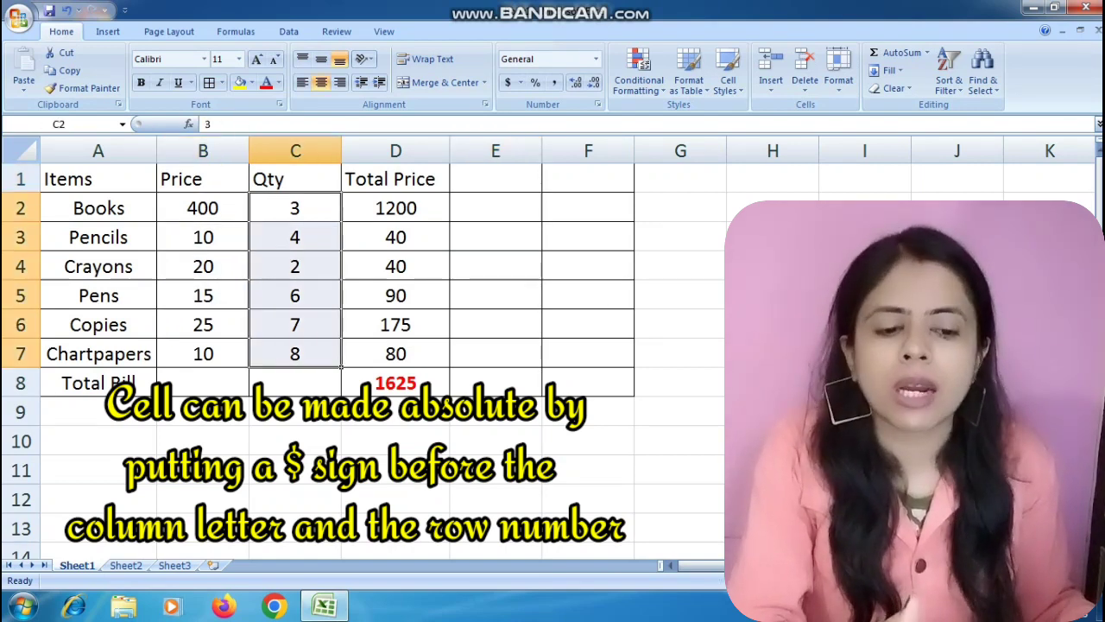
pyautogui.click(294, 266)
pyautogui.moveTo(203, 208); pyautogui.dragTo(203, 354)
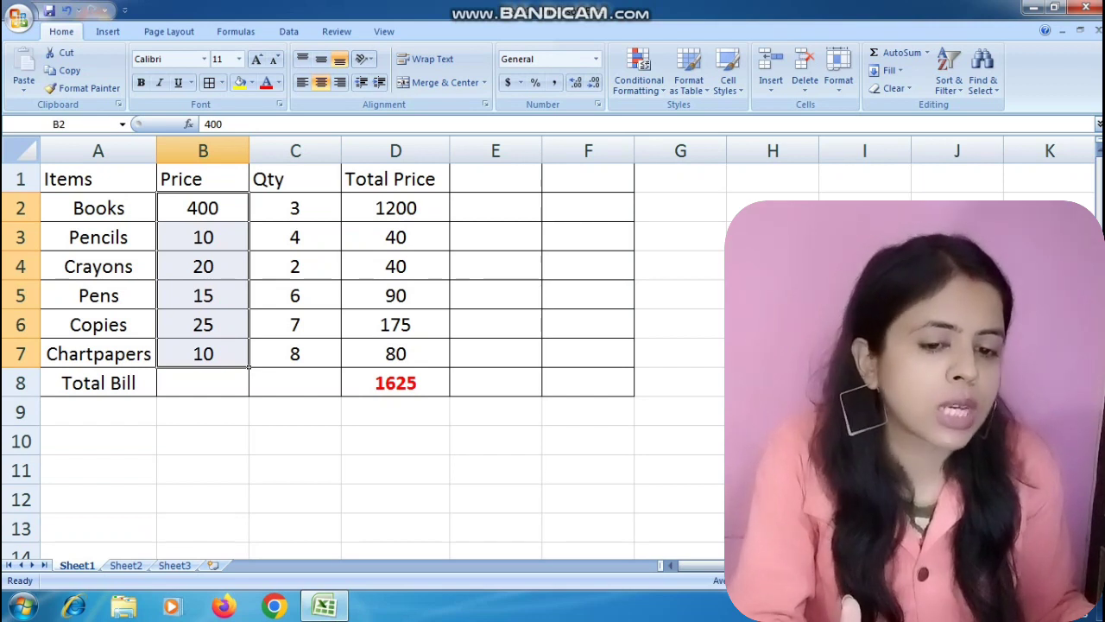
# Review the quantities in C2:C7, the prices in B2:B7 and the Total Price formula in D2.
pyautogui.moveTo(295, 208); pyautogui.dragTo(294, 354)
pyautogui.click(295, 266)
pyautogui.click(203, 208)
pyautogui.moveTo(203, 208); pyautogui.dragTo(203, 355)
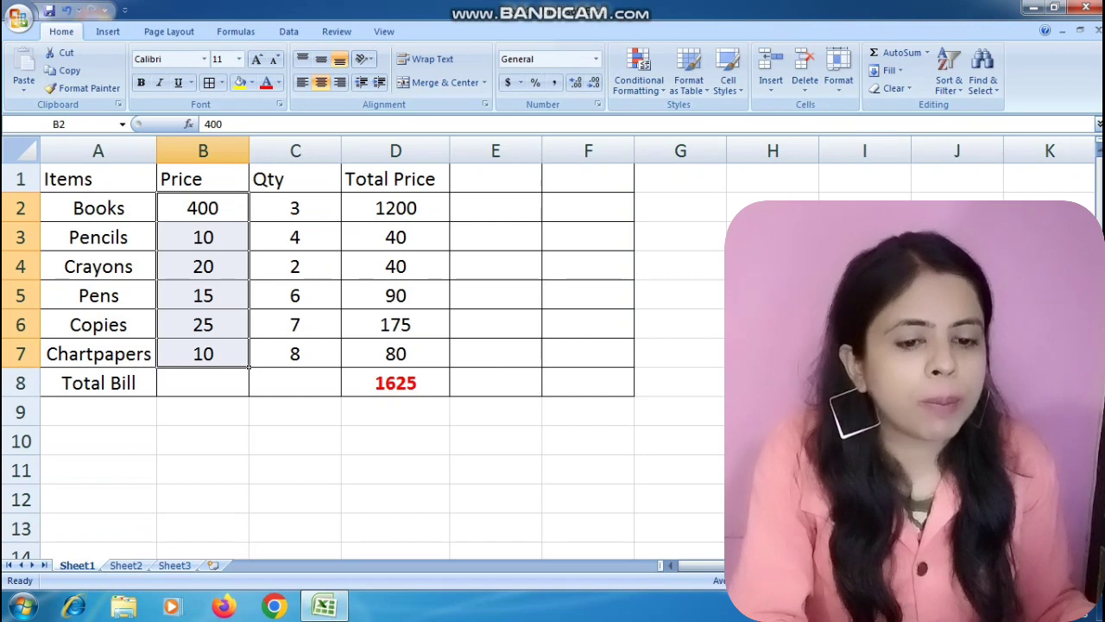
pyautogui.click(496, 208)
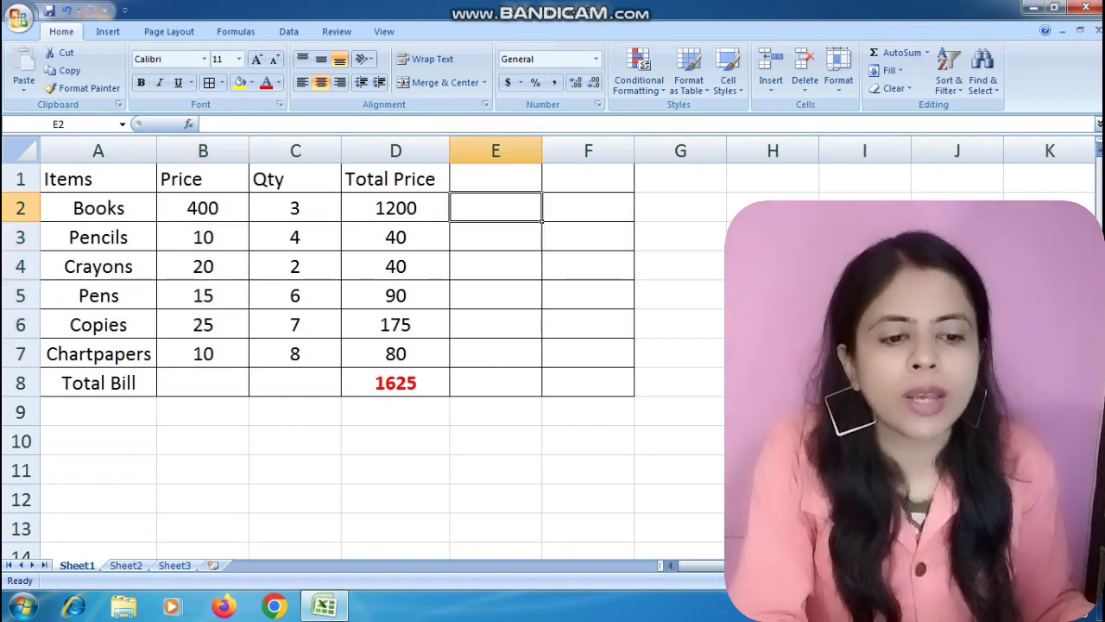
pyautogui.click(396, 208)
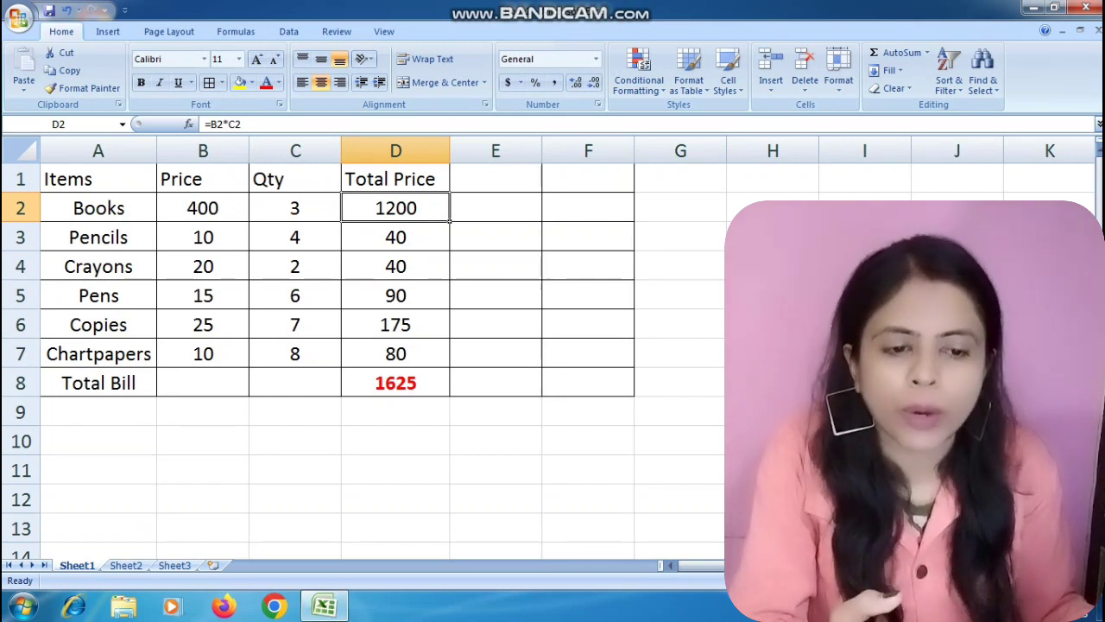
pyautogui.click(295, 266)
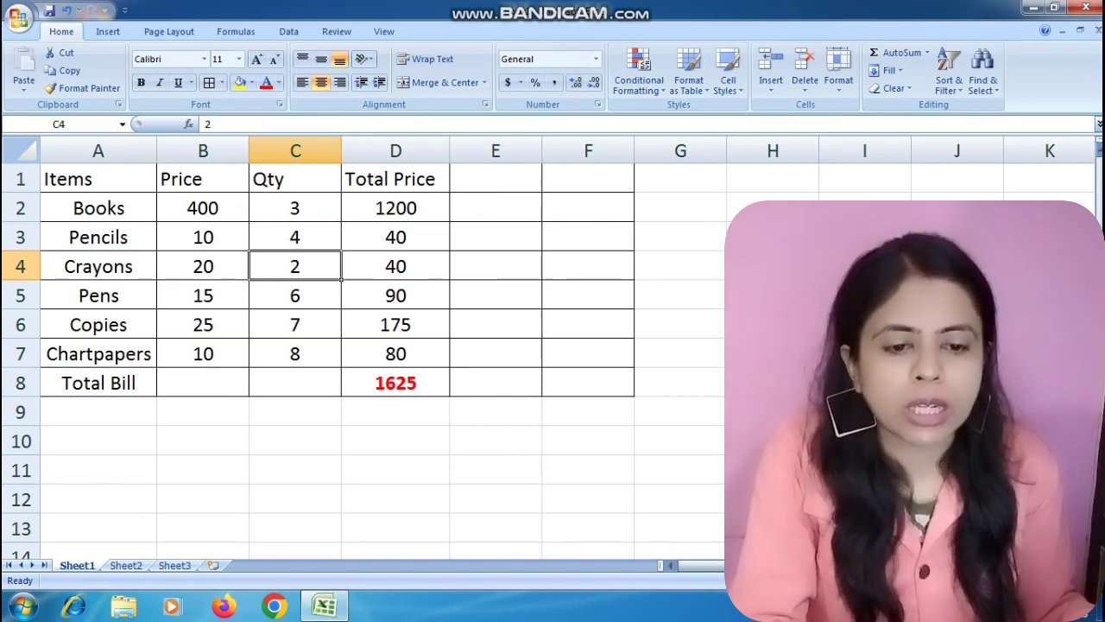
# Change the Books Total Price formula in D2 to =B2*$C$4, using an absolute reference to the Crayons quantity.
pyautogui.click(395, 208)
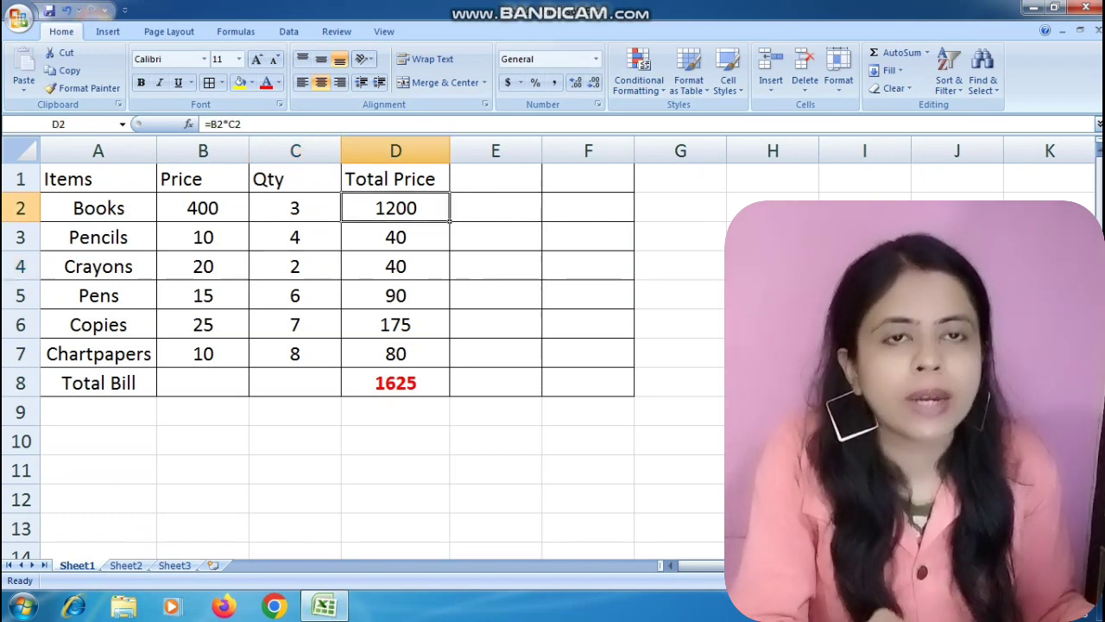
pyautogui.moveTo(244, 124); pyautogui.dragTo(230, 124)
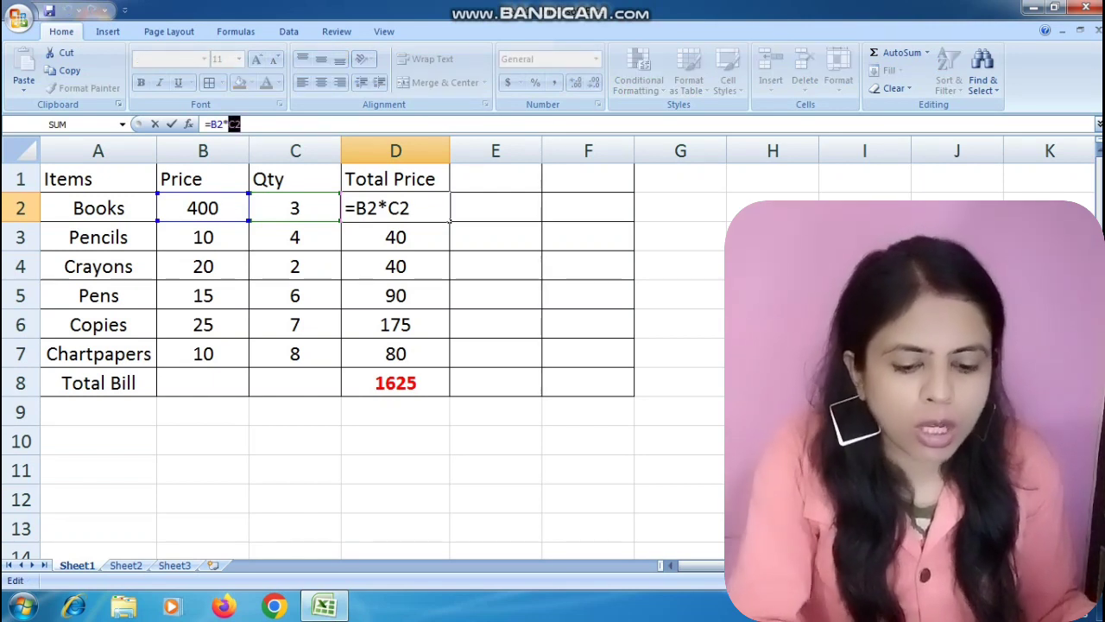
pyautogui.write('$c$4')
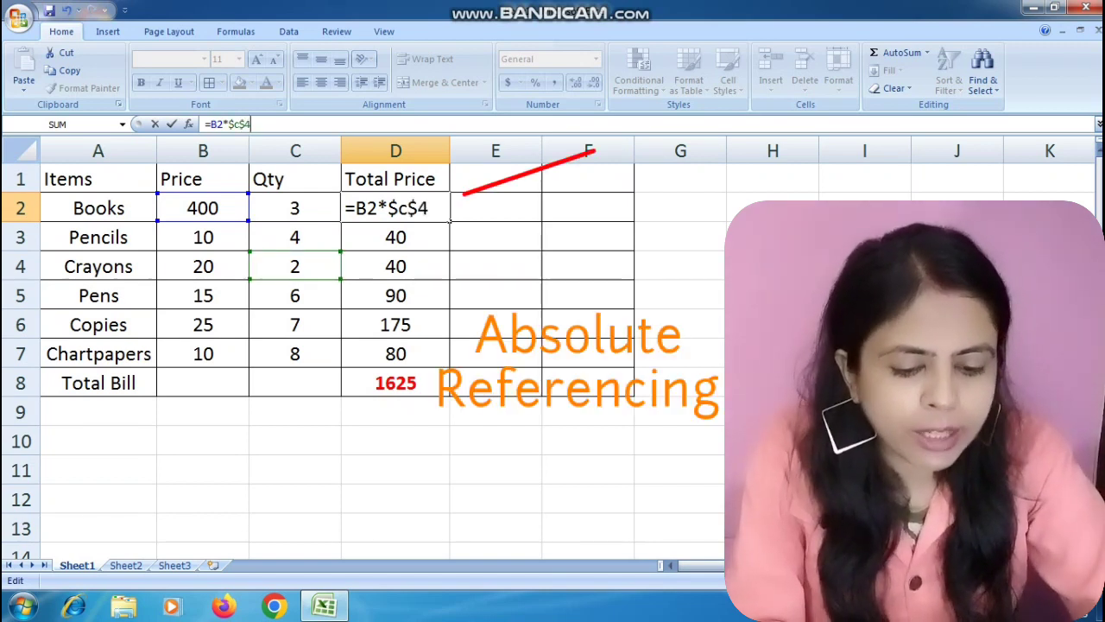
pyautogui.press('Return')
# Check the cells referenced by D2 and fill its absolute-reference formula down to D7.
pyautogui.click(203, 208)
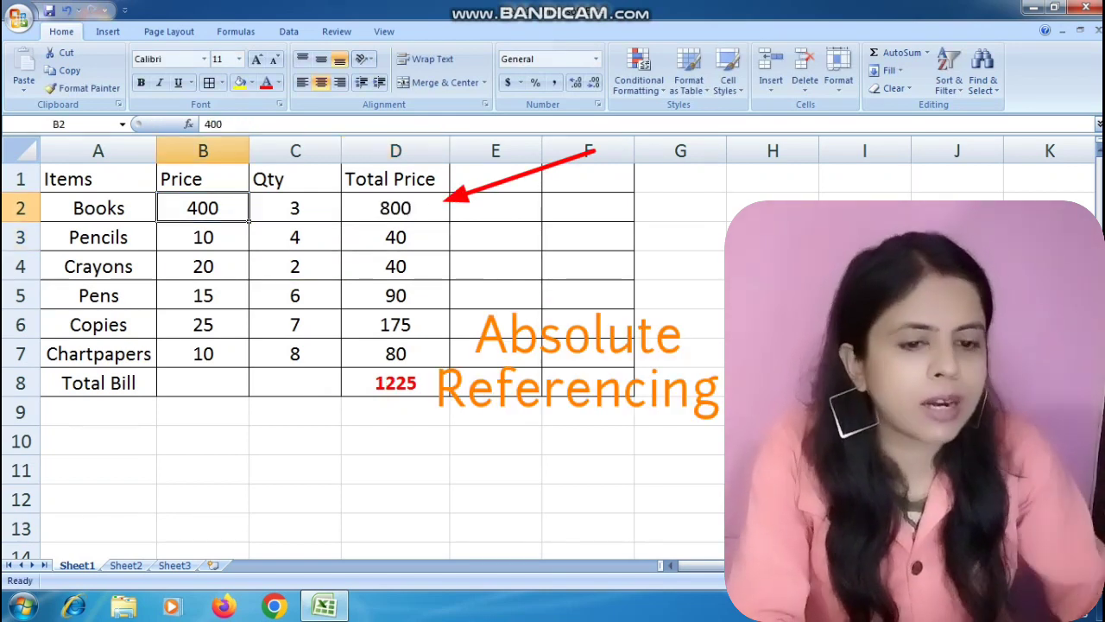
pyautogui.click(295, 266)
pyautogui.click(396, 208)
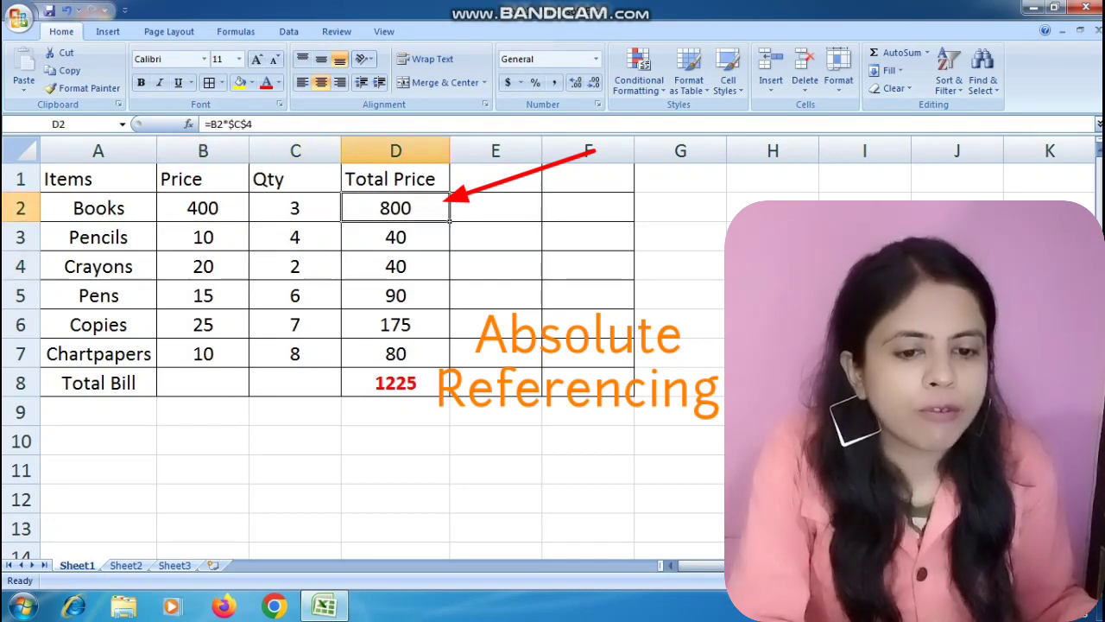
pyautogui.moveTo(442, 222); pyautogui.dragTo(443, 240)
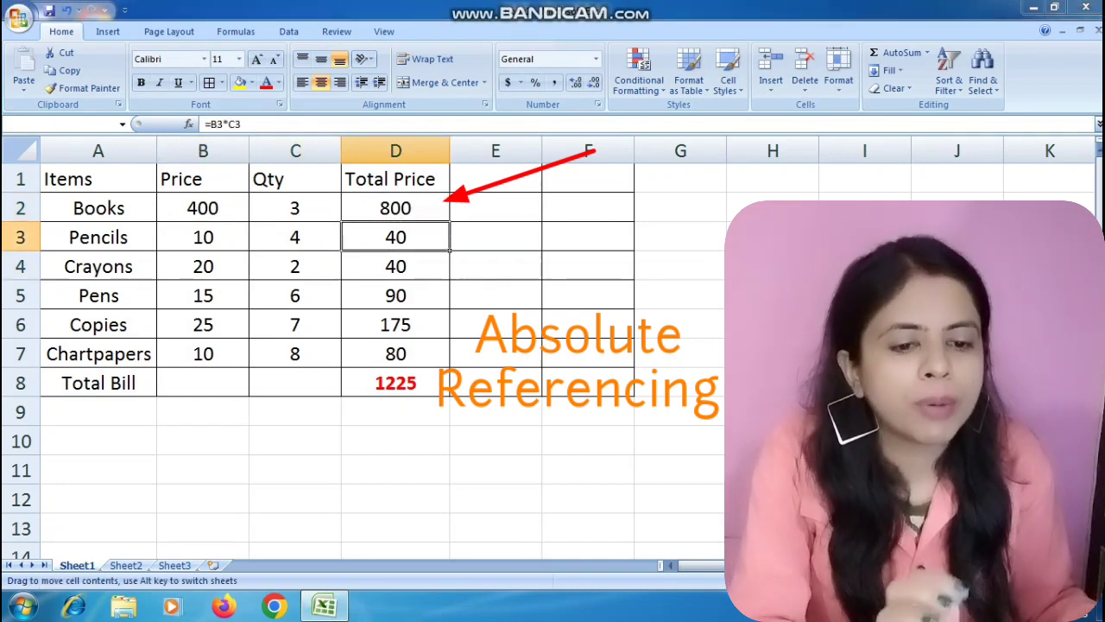
pyautogui.press('Escape')
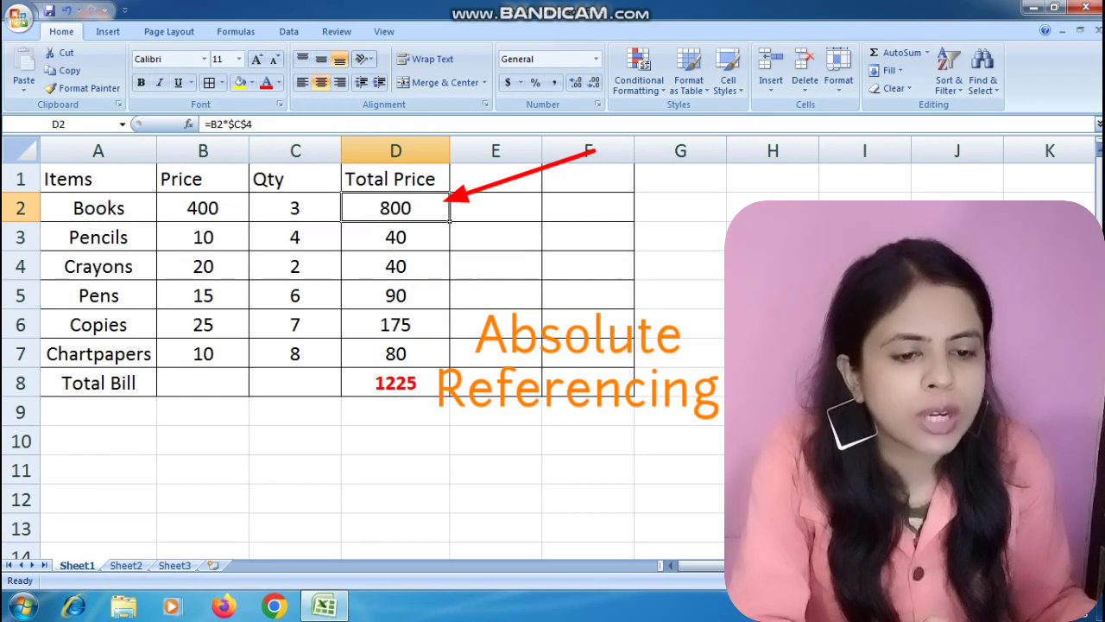
pyautogui.moveTo(449, 222); pyautogui.dragTo(449, 367)
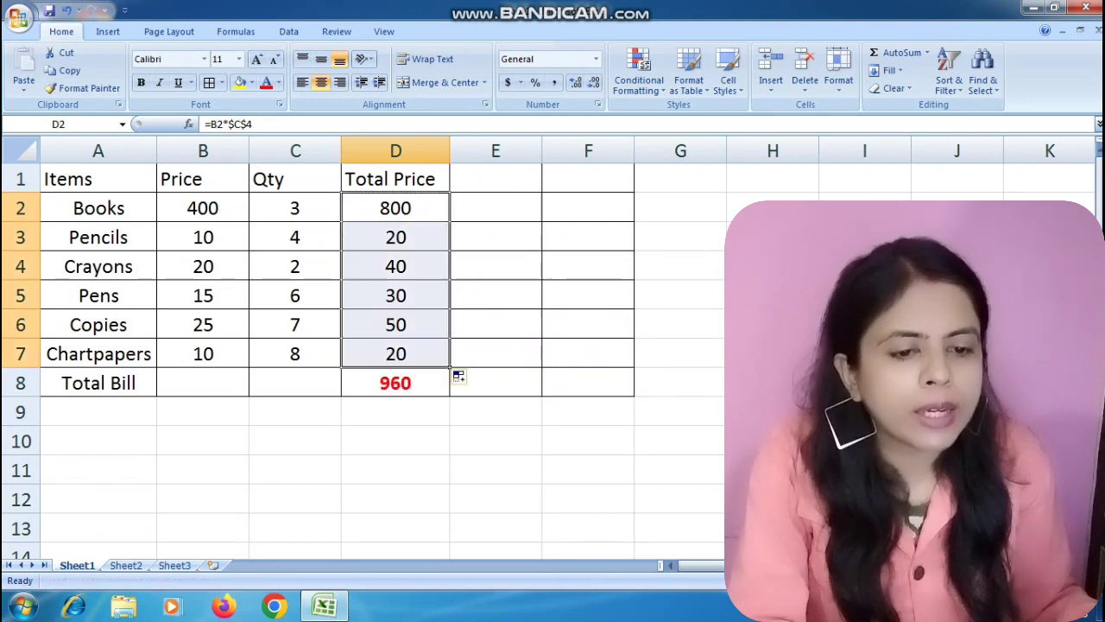
pyautogui.click(539, 335)
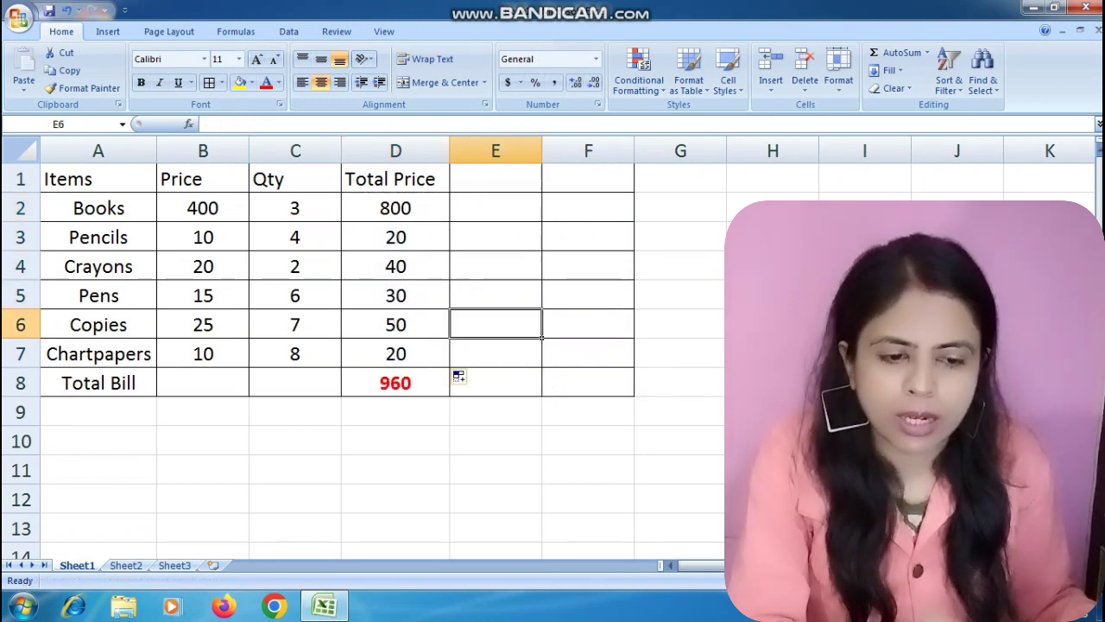
# Compare the formulas in D2 and D3 with their source cells to see which reference shifts and which stays fixed.
pyautogui.click(395, 208)
pyautogui.click(203, 209)
pyautogui.click(295, 266)
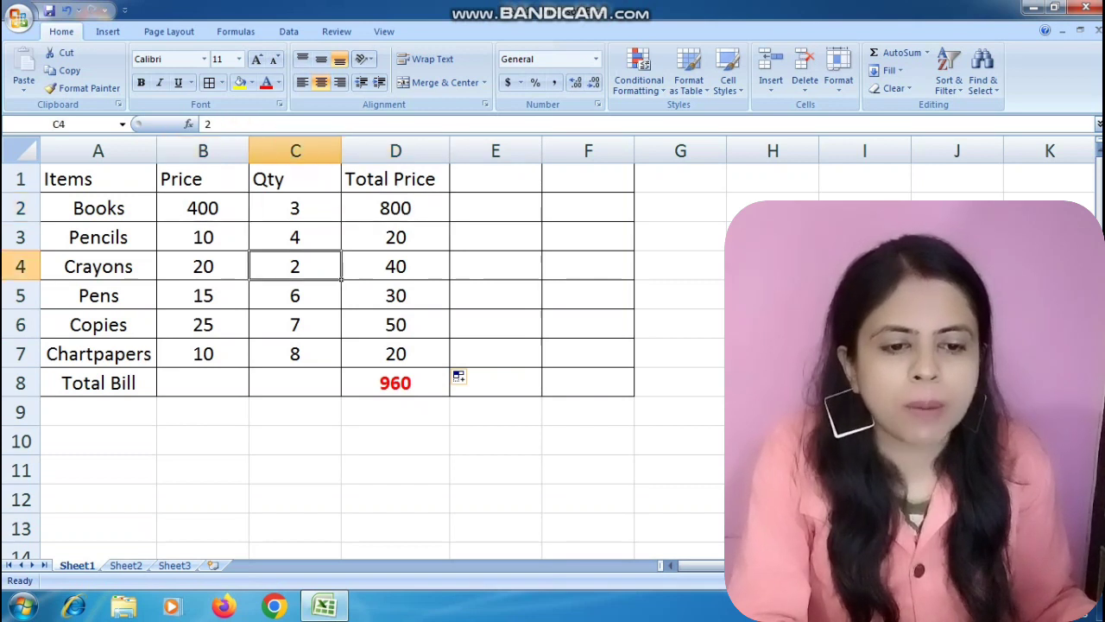
pyautogui.click(396, 208)
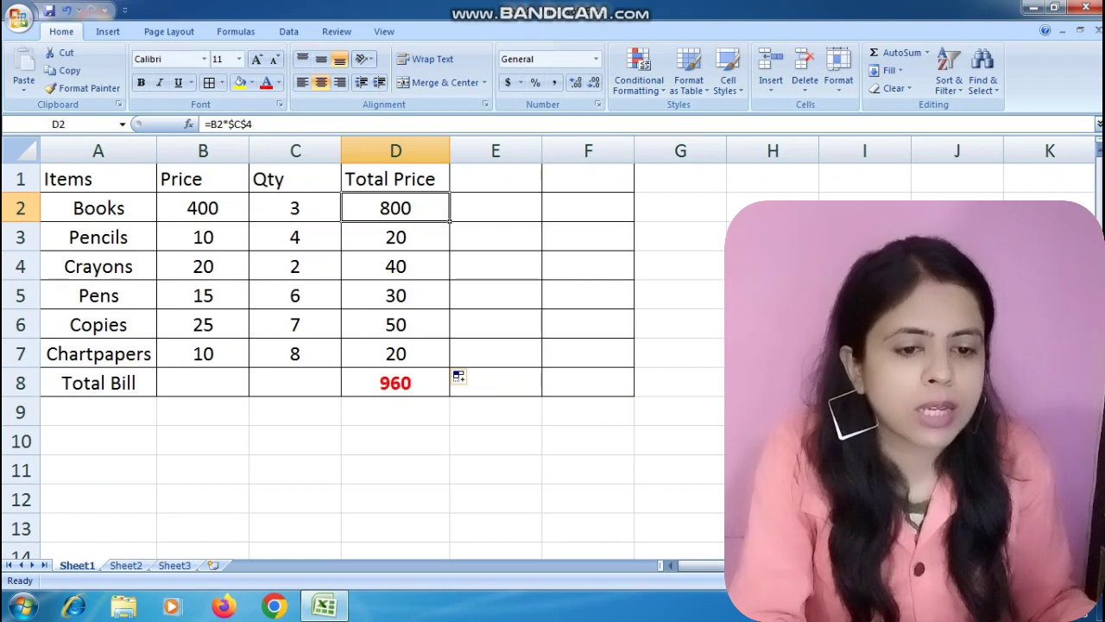
pyautogui.click(396, 238)
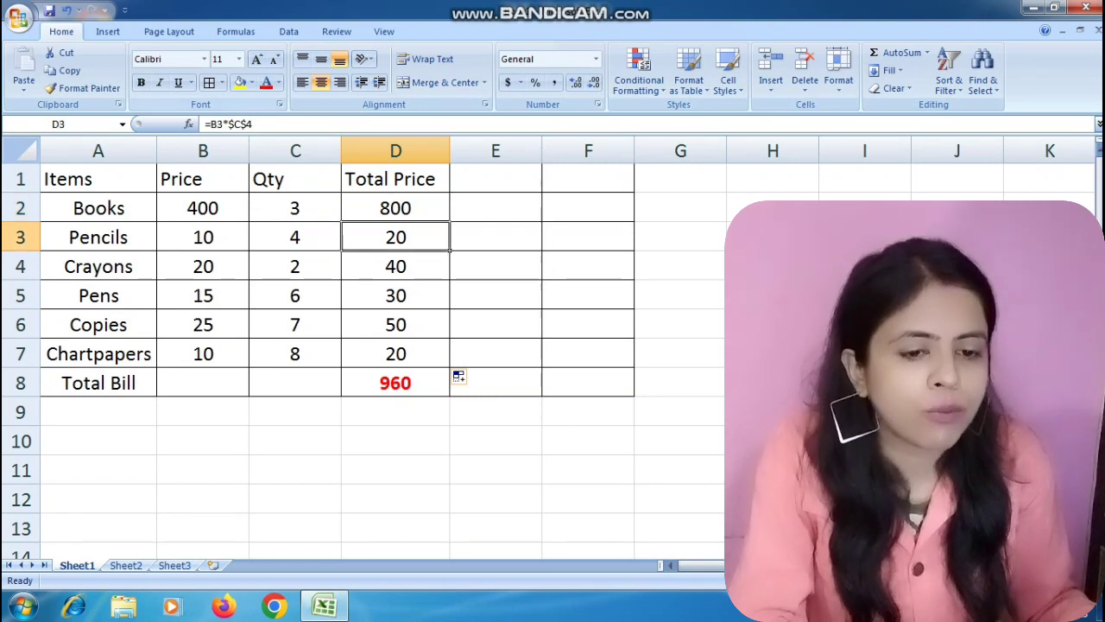
pyautogui.moveTo(210, 124); pyautogui.dragTo(223, 125)
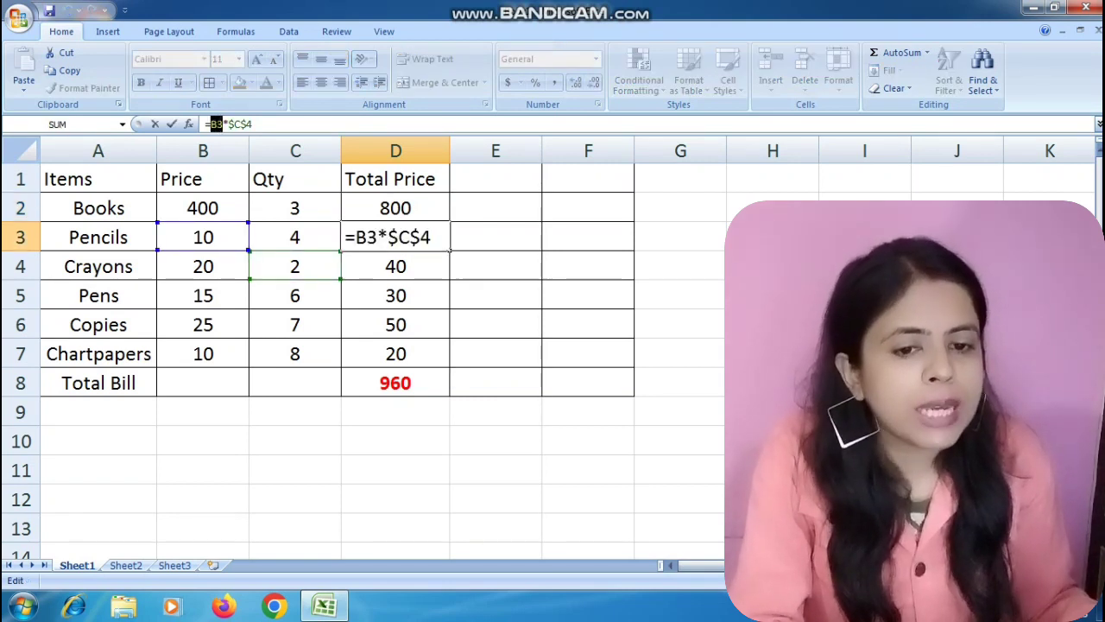
pyautogui.click(253, 125)
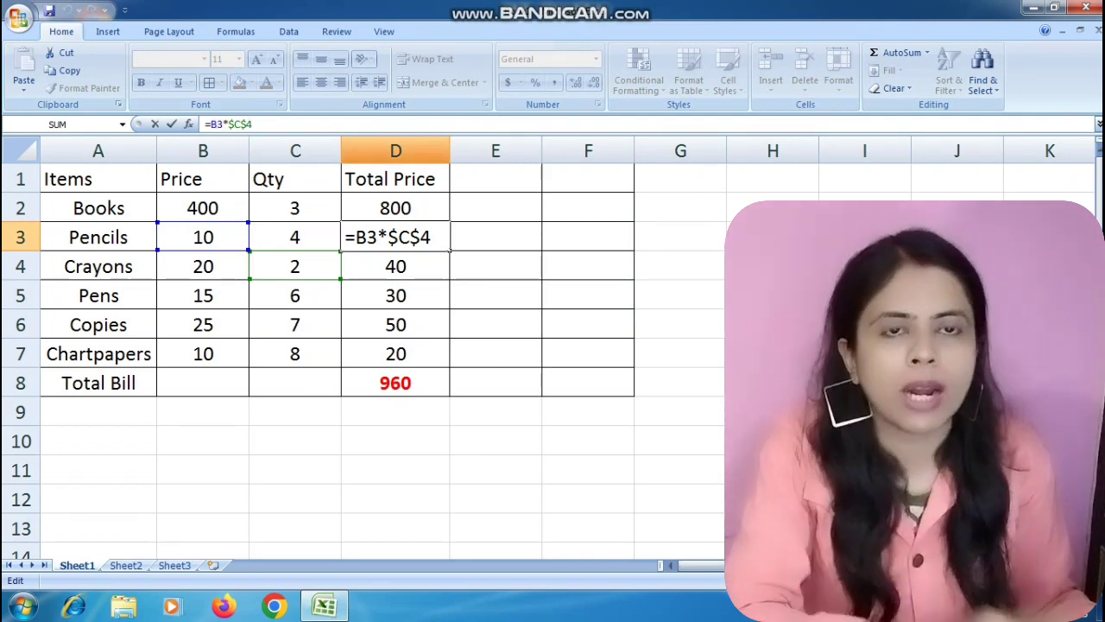
pyautogui.press('Return')
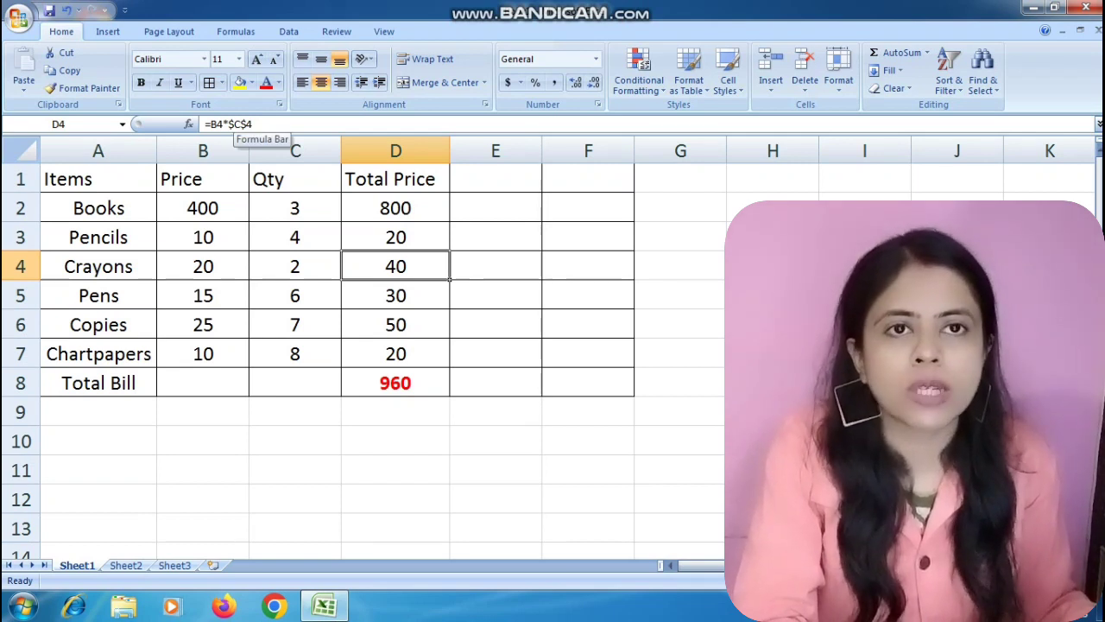
# Change the formula in D2 to =B2*$C4 so that only the column of the quantity reference is fixed.
pyautogui.click(395, 208)
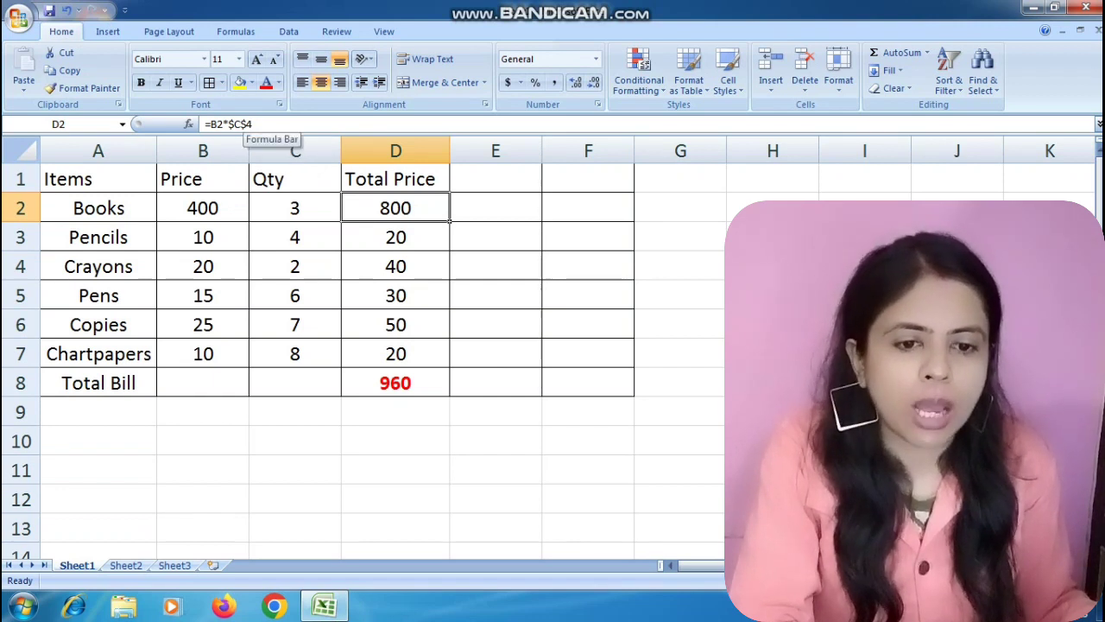
pyautogui.click(246, 125)
pyautogui.press('Left')
pyautogui.press('BackSpace')
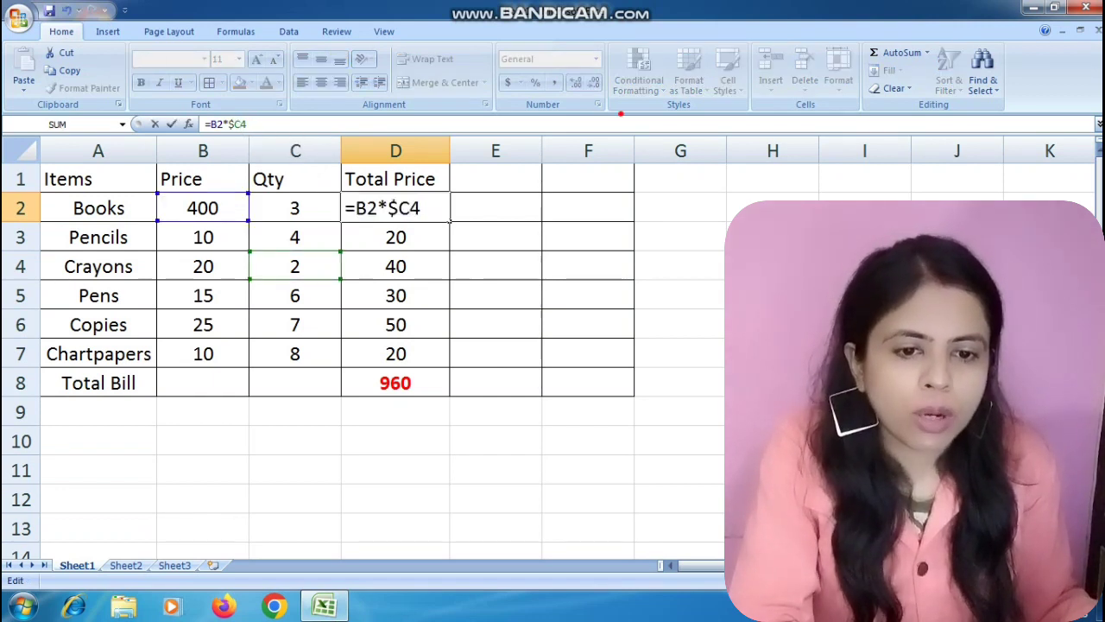
pyautogui.press('Return')
# Check the mixed reference in D2 and fill its column-locked formula down to D7.
pyautogui.press('Up')
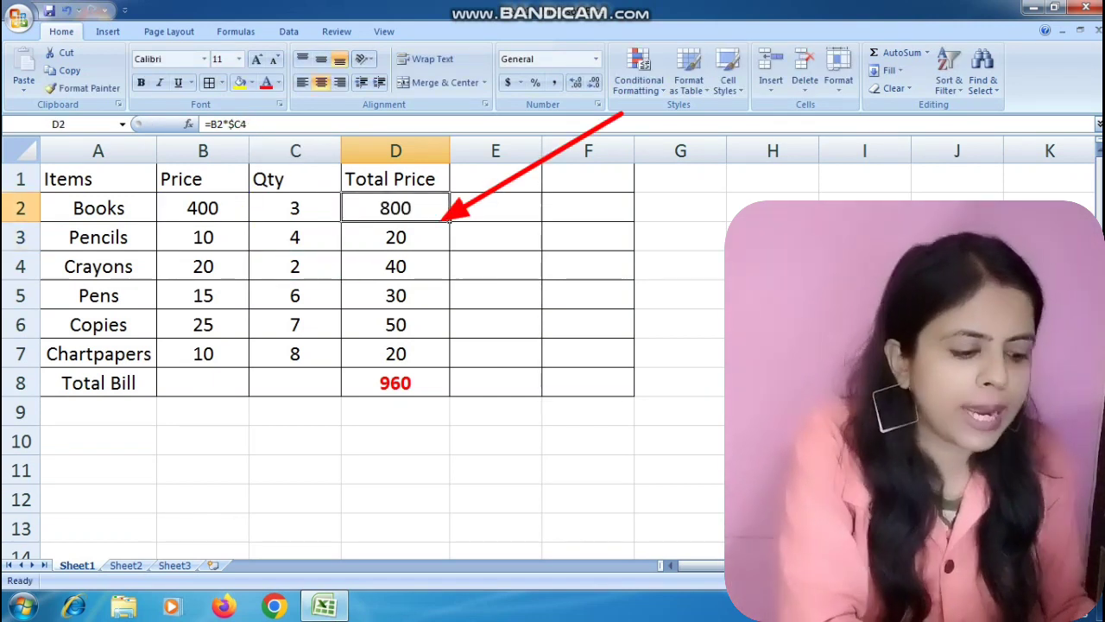
pyautogui.press('F2')
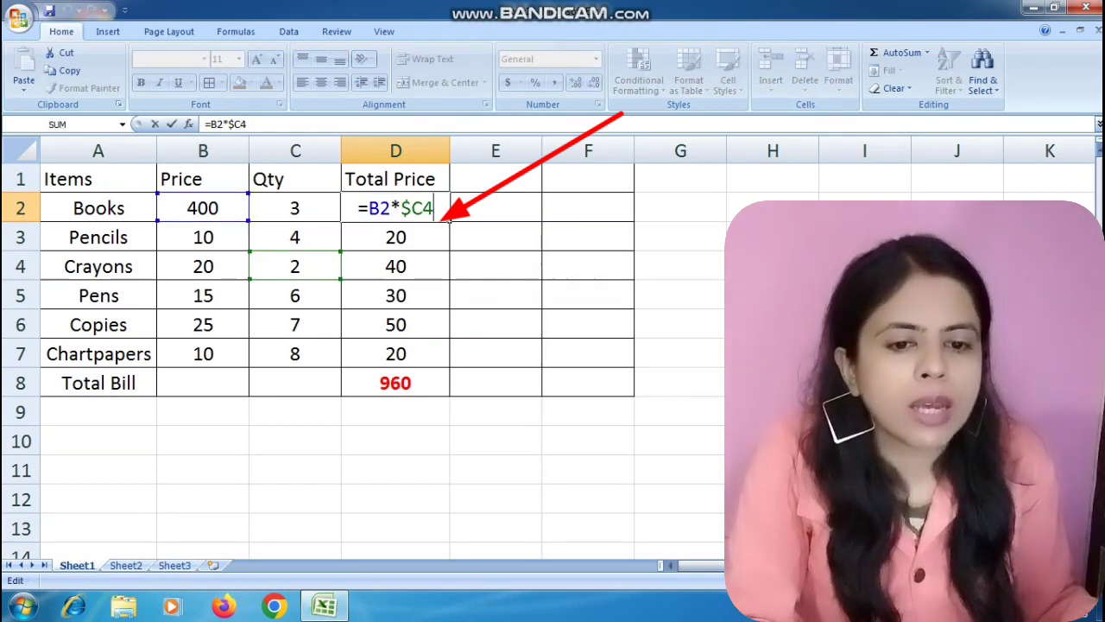
pyautogui.press('Return')
pyautogui.press('Up')
pyautogui.moveTo(450, 222); pyautogui.dragTo(450, 369)
pyautogui.click(496, 238)
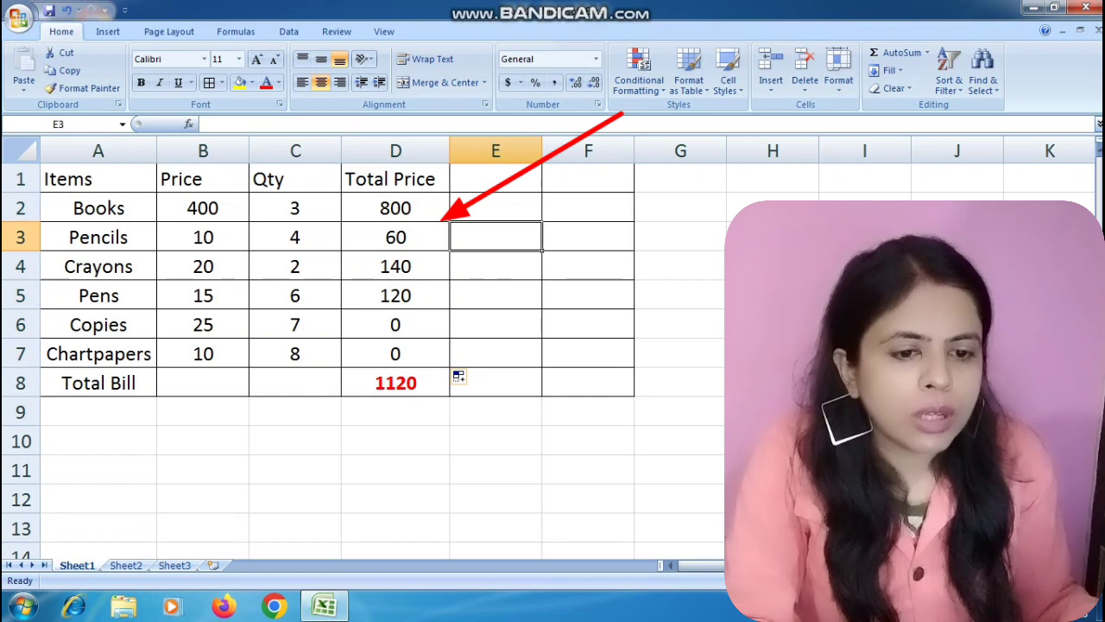
# Examine the copied formulas in D3 and D4 against D2 and the Books quantity to see how the row reference changes.
pyautogui.click(395, 208)
pyautogui.click(295, 208)
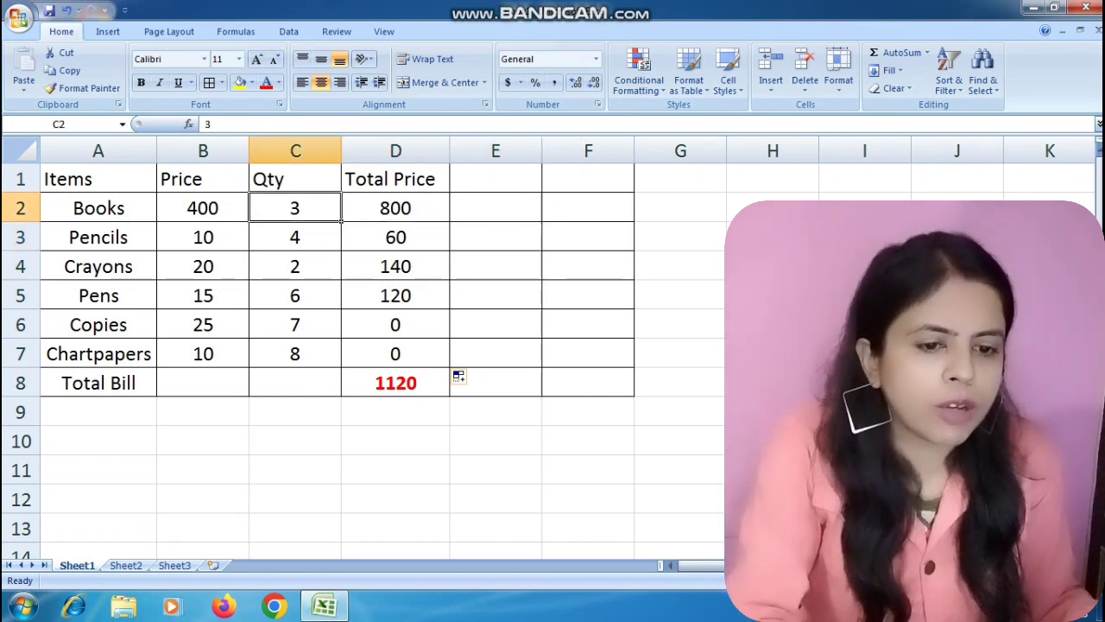
pyautogui.click(395, 208)
pyautogui.click(395, 237)
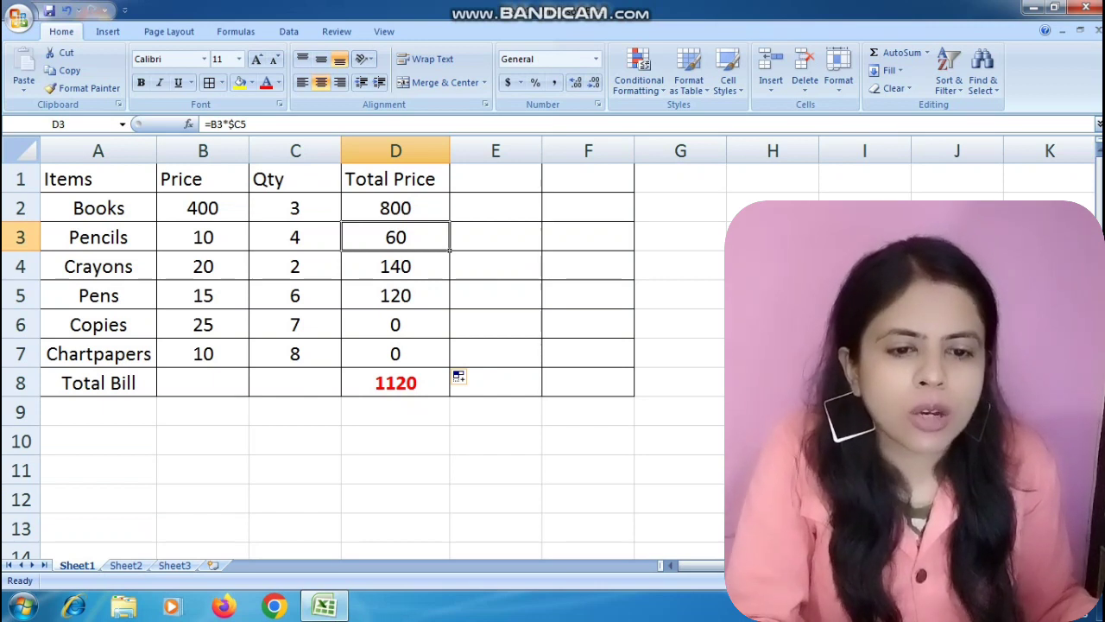
pyautogui.click(395, 267)
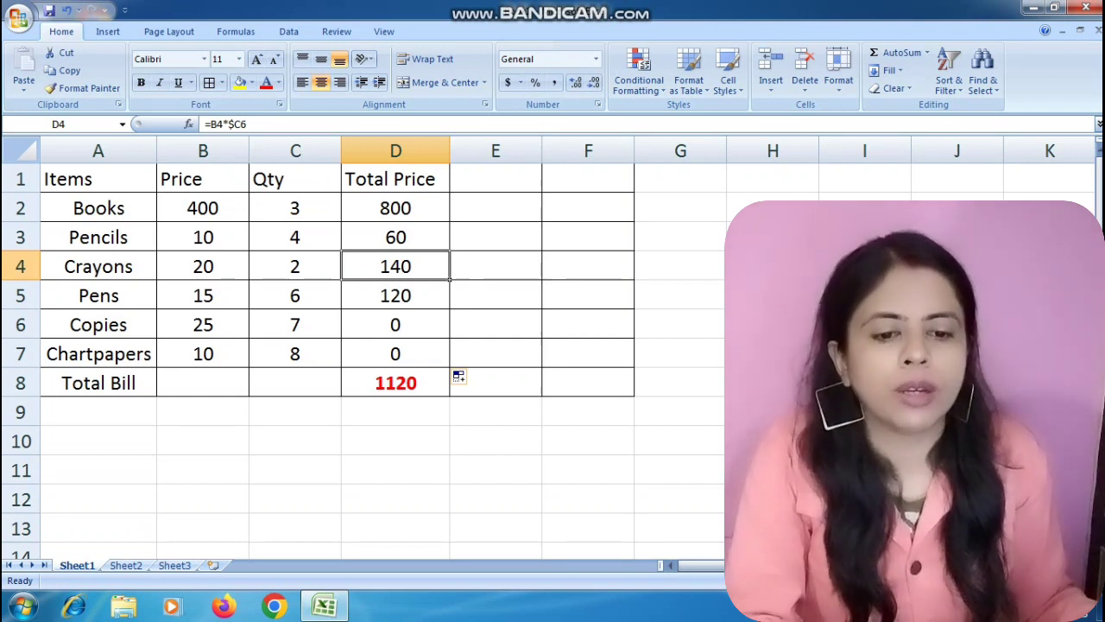
pyautogui.click(295, 208)
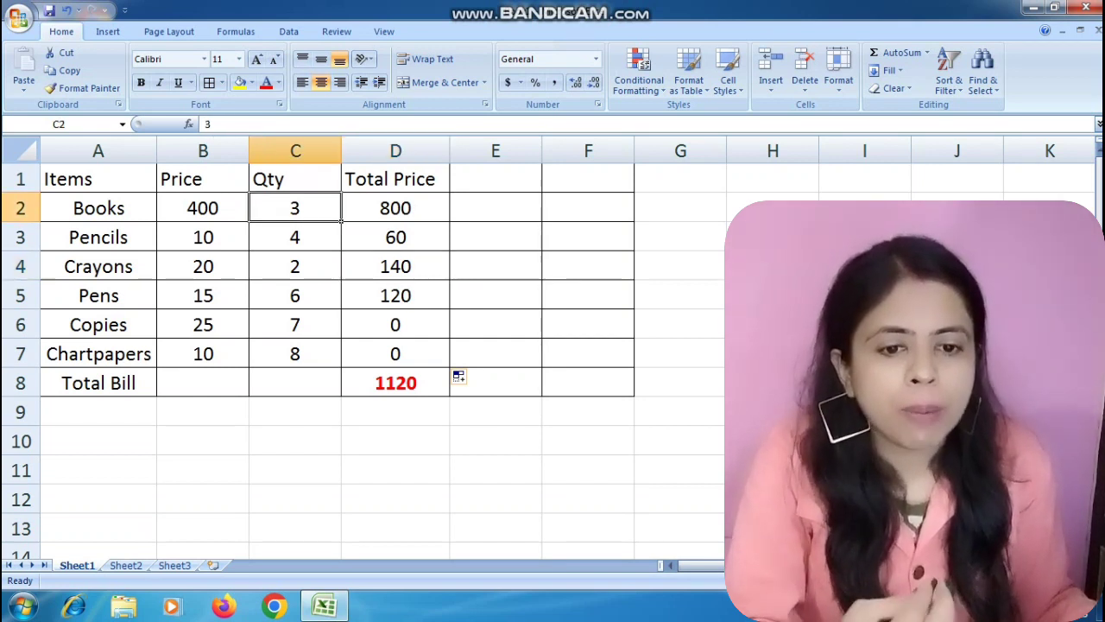
pyautogui.click(396, 267)
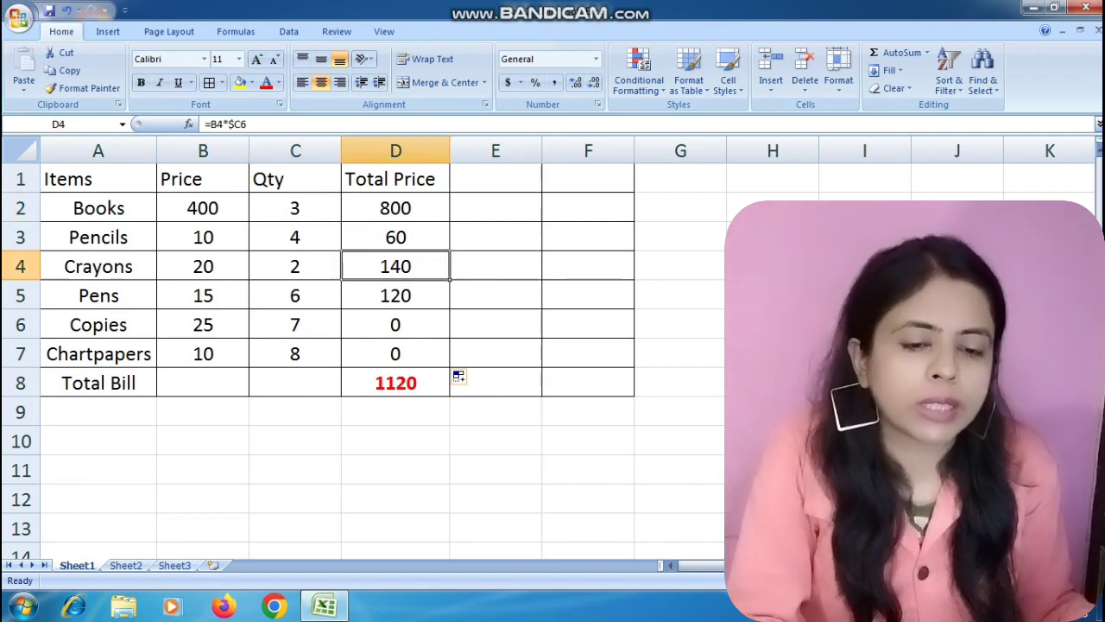
pyautogui.click(296, 208)
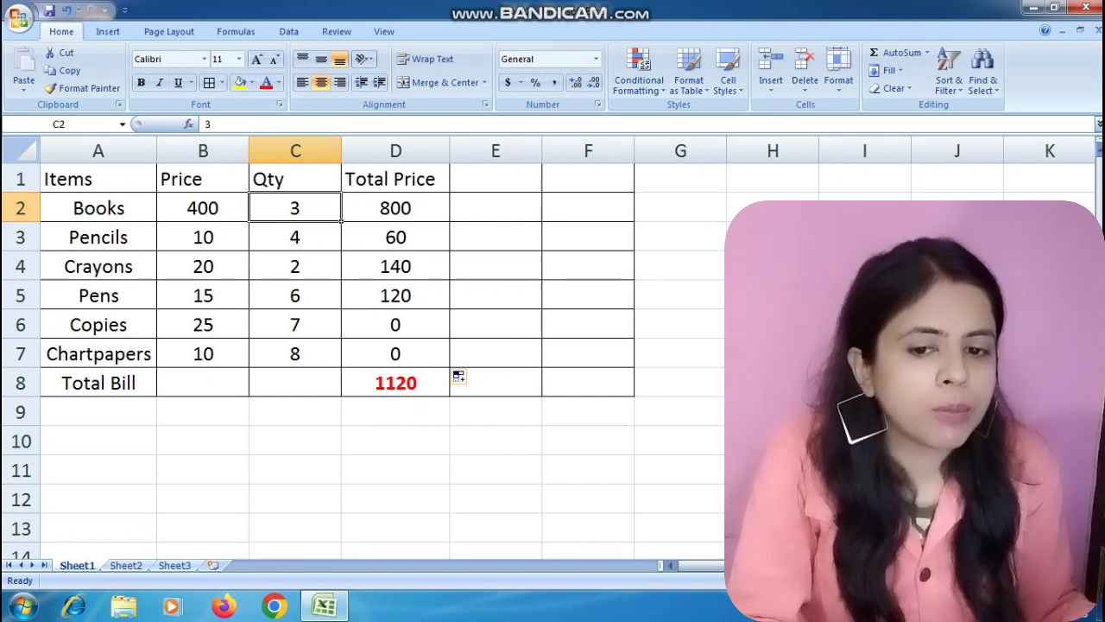
# Change the formula in D2 to =B2*C$2 so that only the row of the quantity reference is fixed.
pyautogui.click(395, 208)
pyautogui.moveTo(228, 124); pyautogui.dragTo(247, 123)
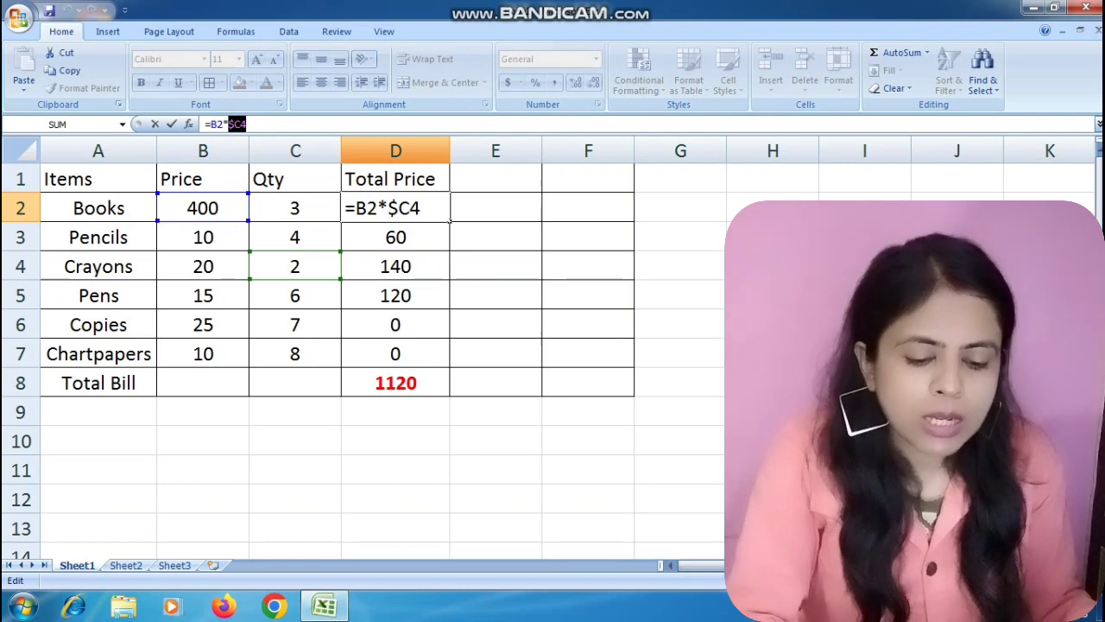
pyautogui.write('c')
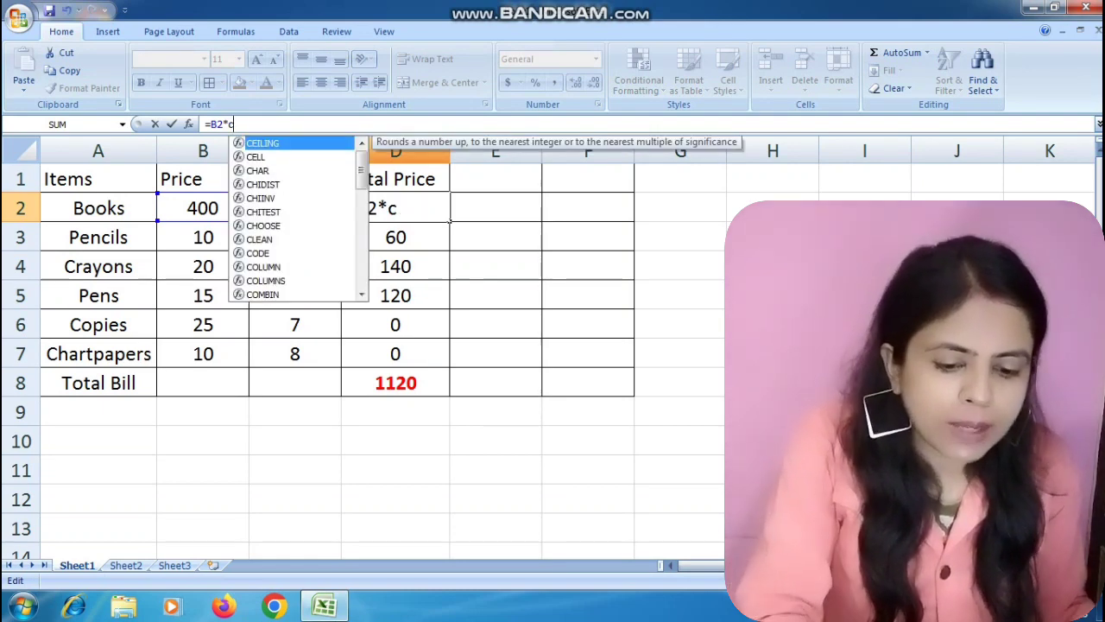
pyautogui.write('$2')
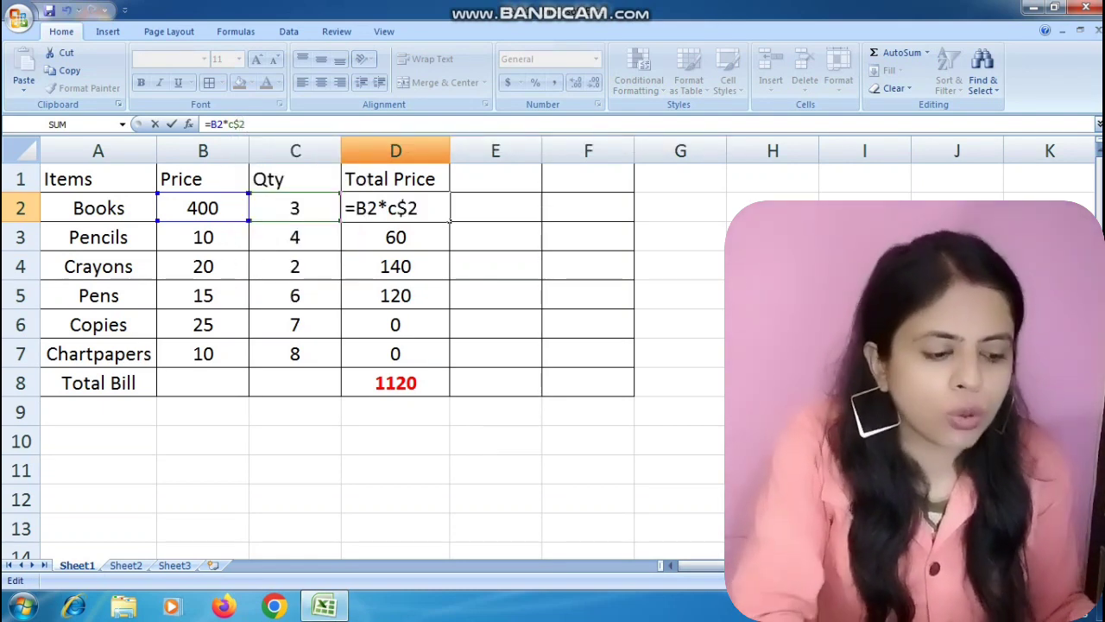
pyautogui.press('Return')
# Fill the row-locked formula from D2 across the Books row to F2.
pyautogui.click(396, 208)
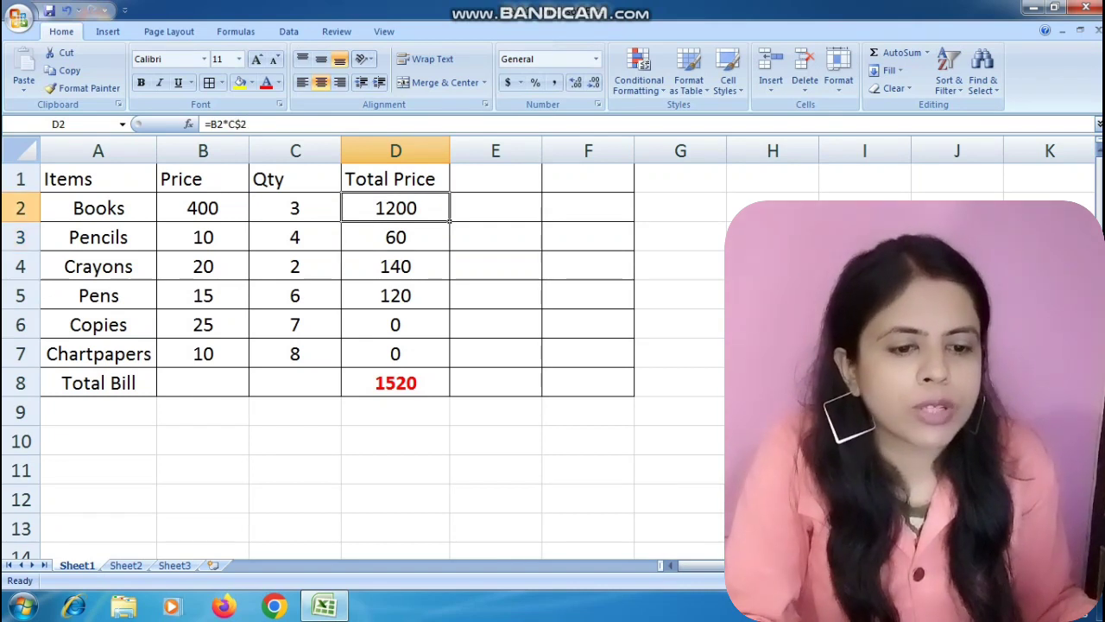
pyautogui.moveTo(449, 222); pyautogui.dragTo(630, 222)
pyautogui.click(496, 238)
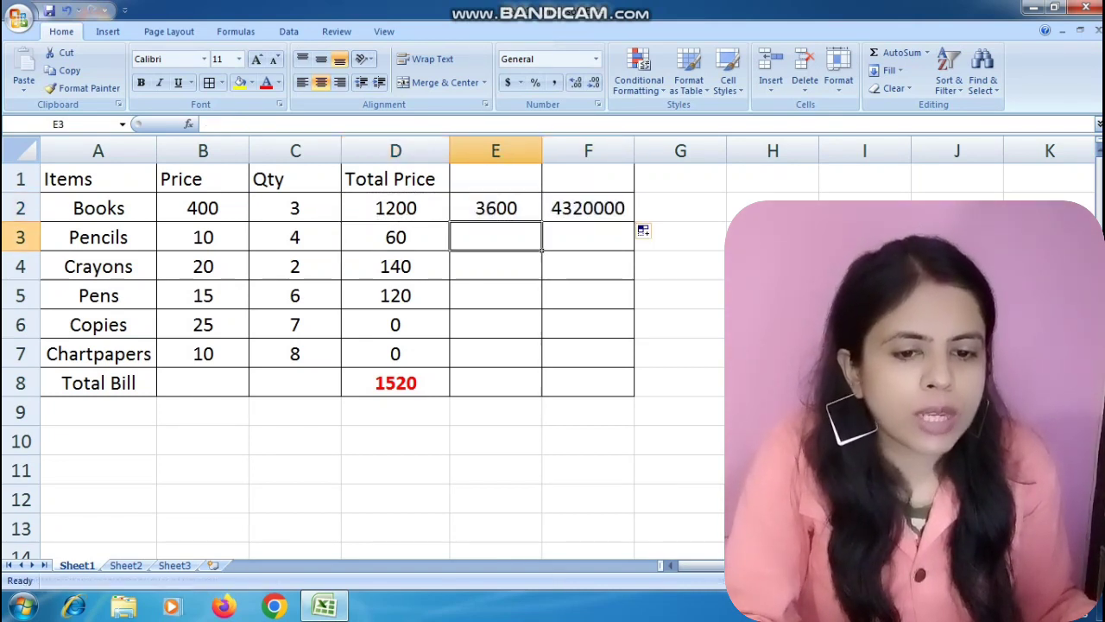
# Compare the formulas in D2 and E2 and their source cells to see how the column references shift.
pyautogui.click(203, 208)
pyautogui.click(295, 208)
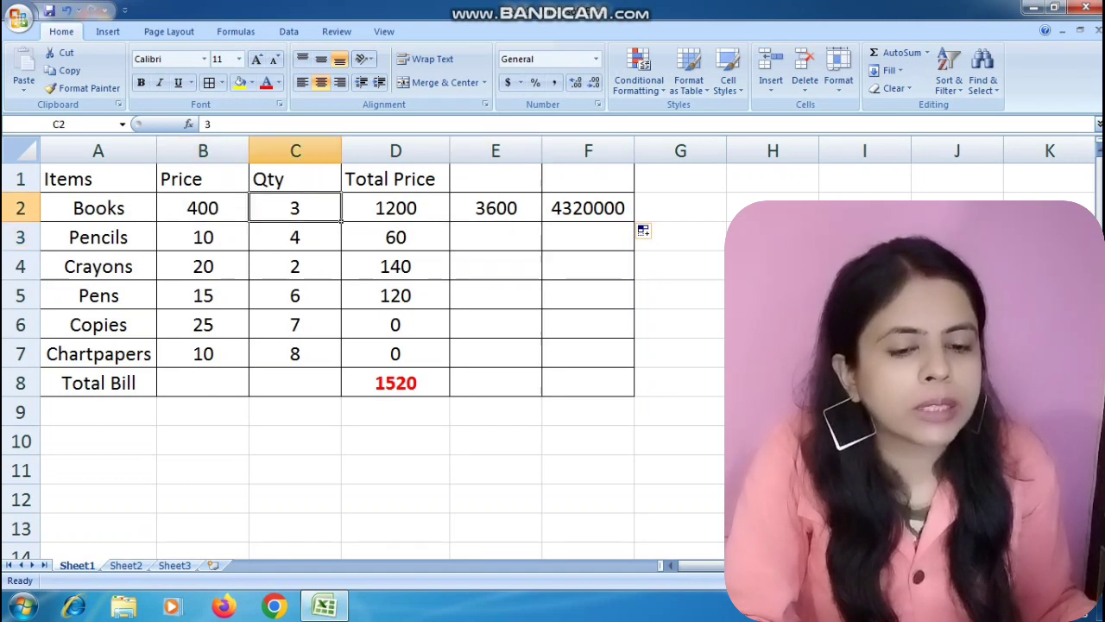
pyautogui.click(395, 208)
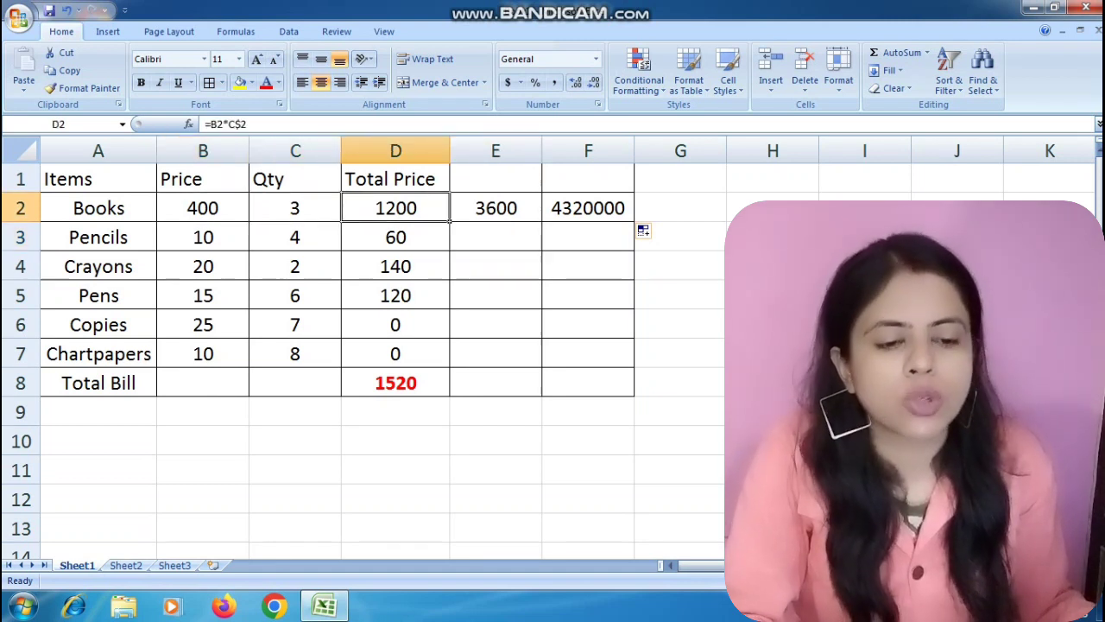
pyautogui.click(203, 209)
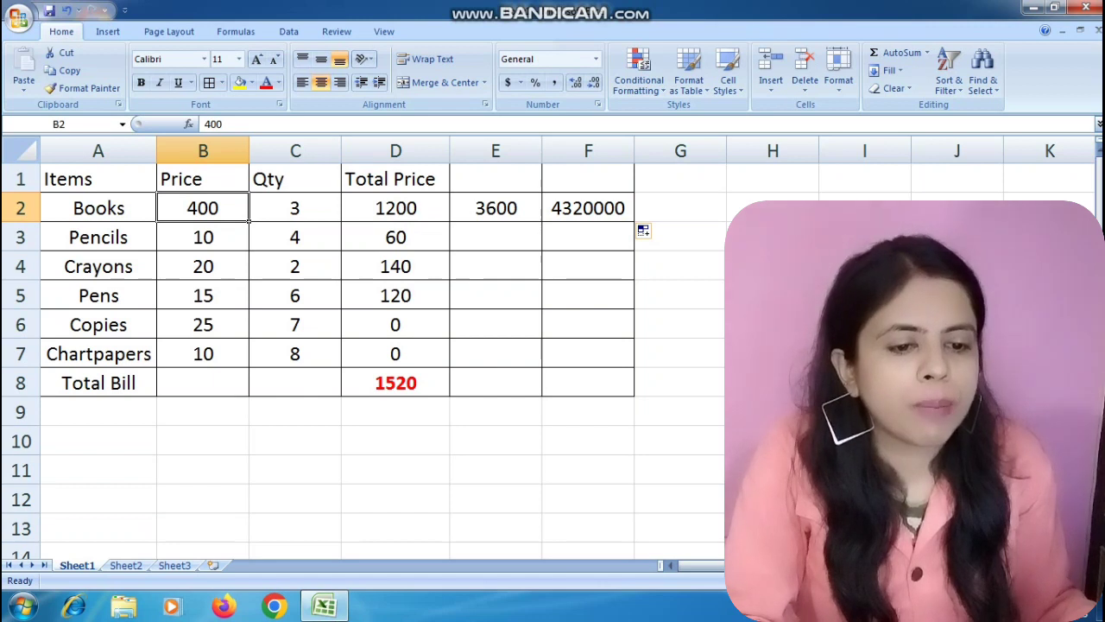
pyautogui.click(496, 208)
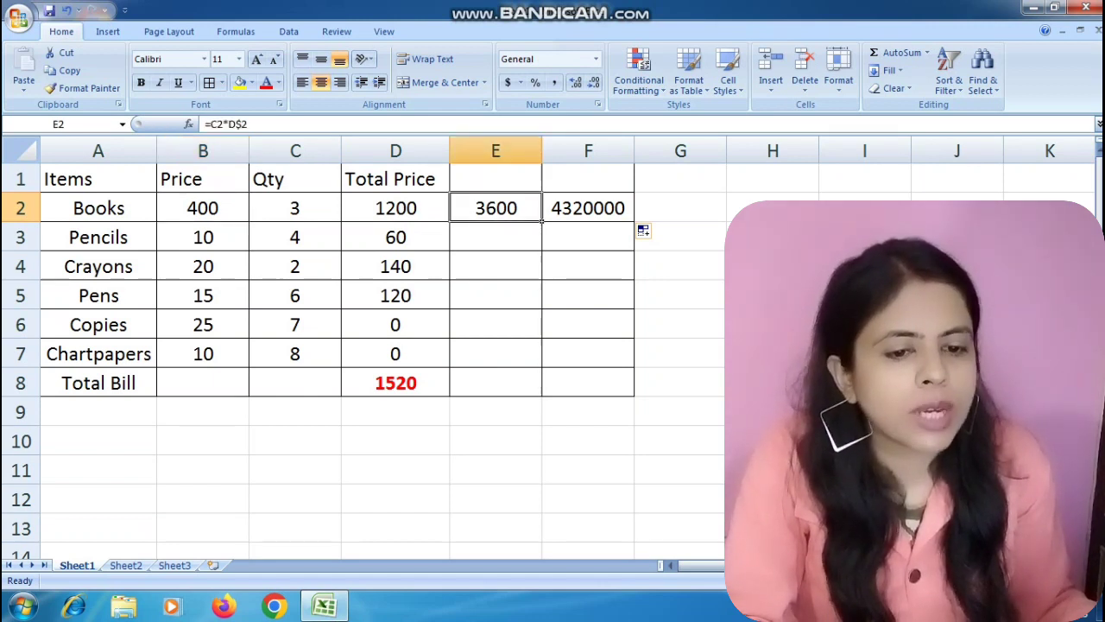
pyautogui.click(396, 208)
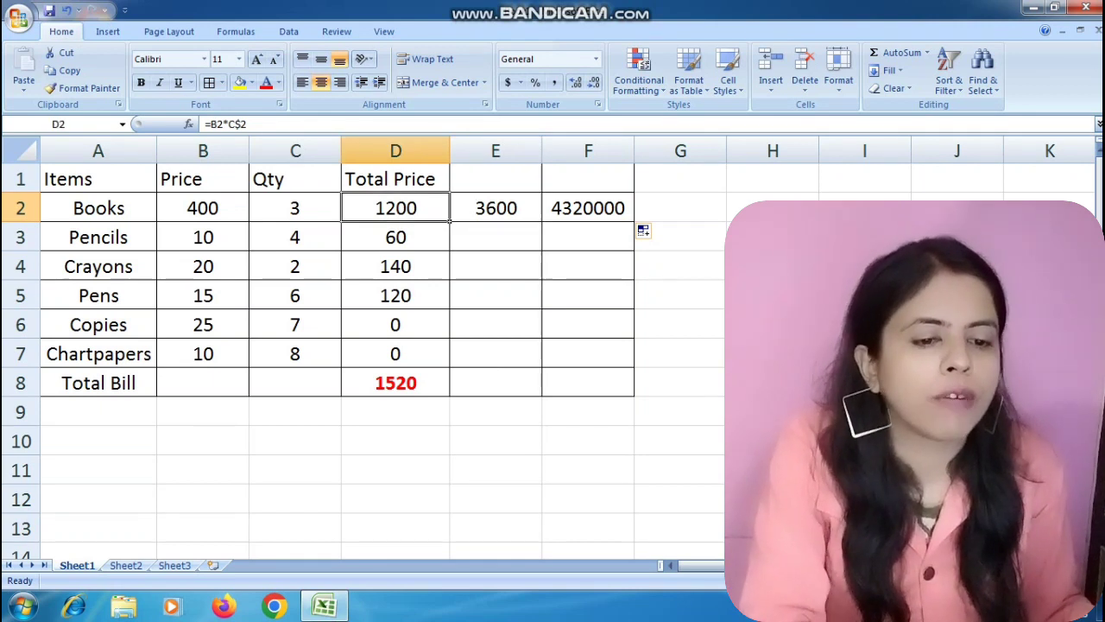